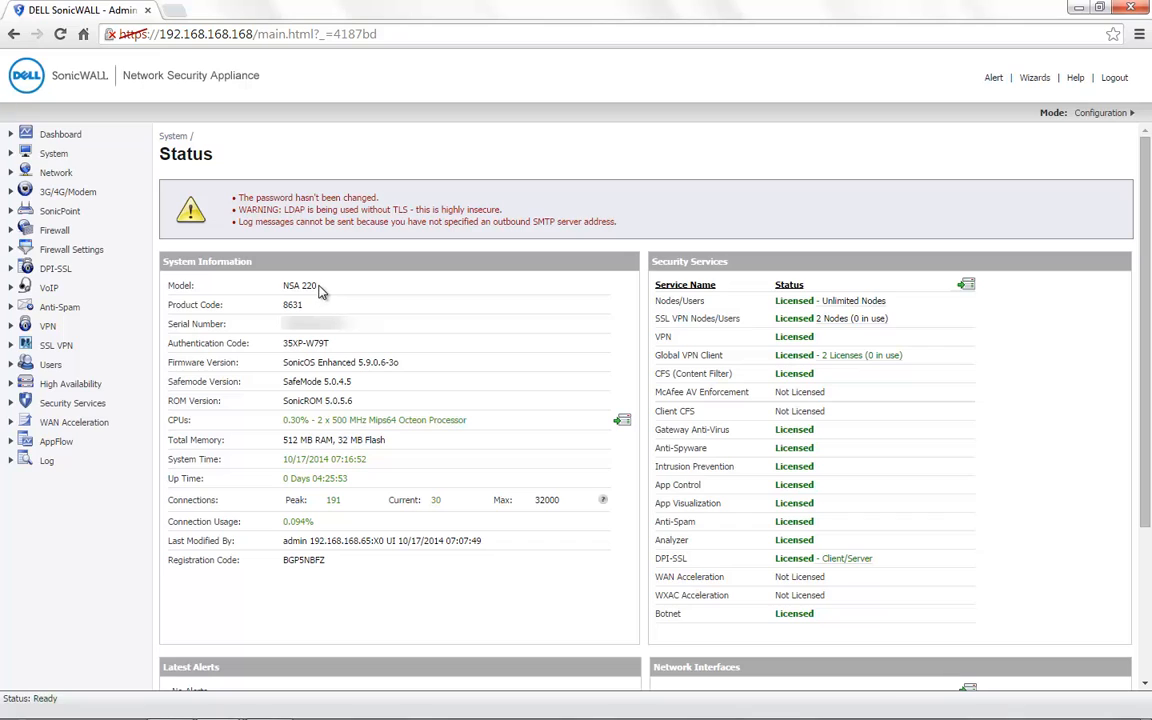
Step: Point out the NSA 220 model name and firmware version, then go to Network > Services
drag(319, 287, 272, 288)
drag(358, 363, 404, 363)
click(66, 175)
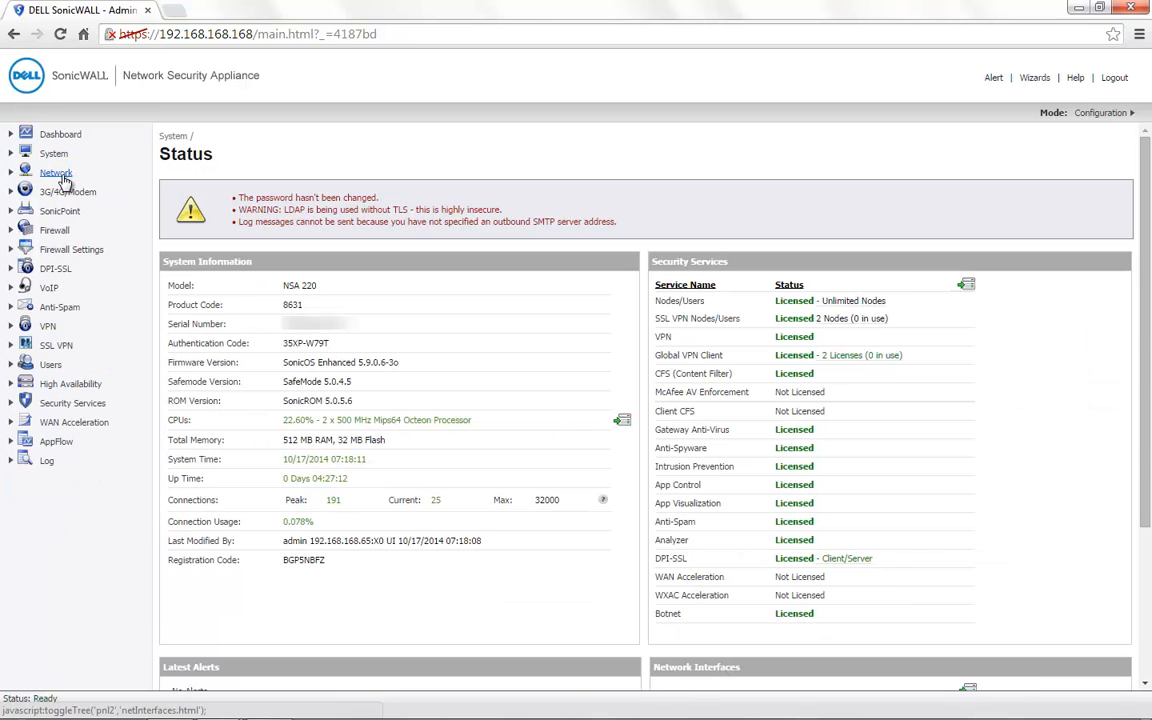
click(58, 174)
click(63, 300)
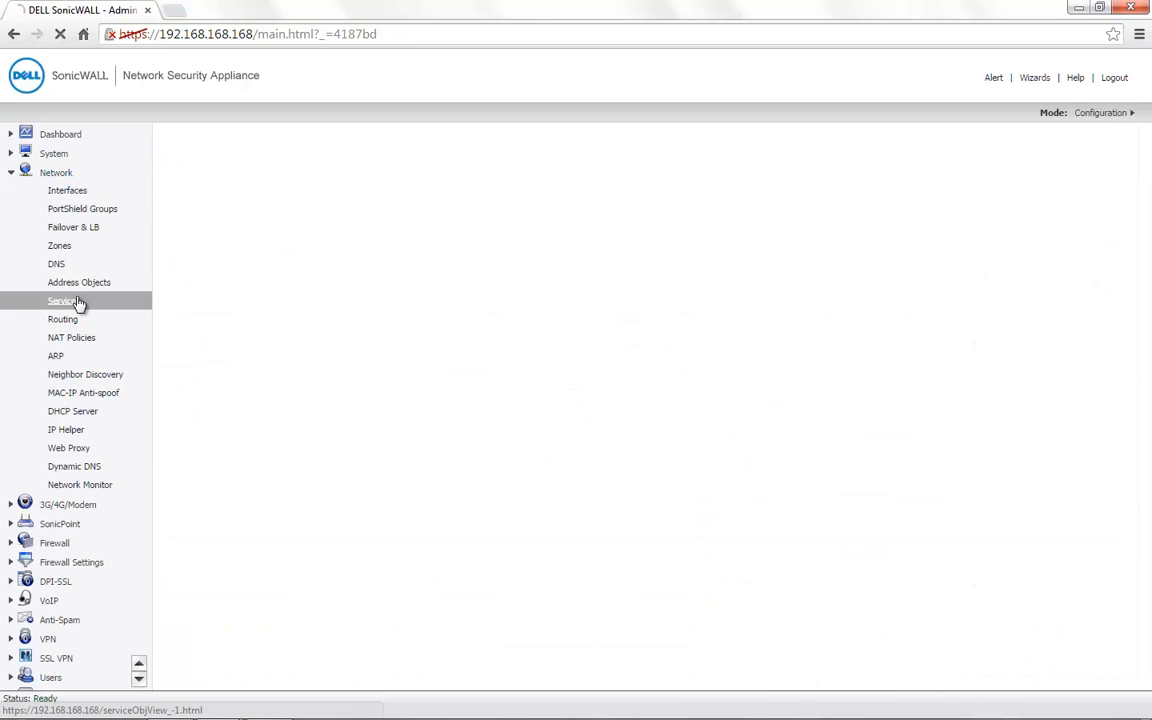
Step: Create a 'Web Services' group with HTTP and HTTPS Management as members and save it
click(207, 332)
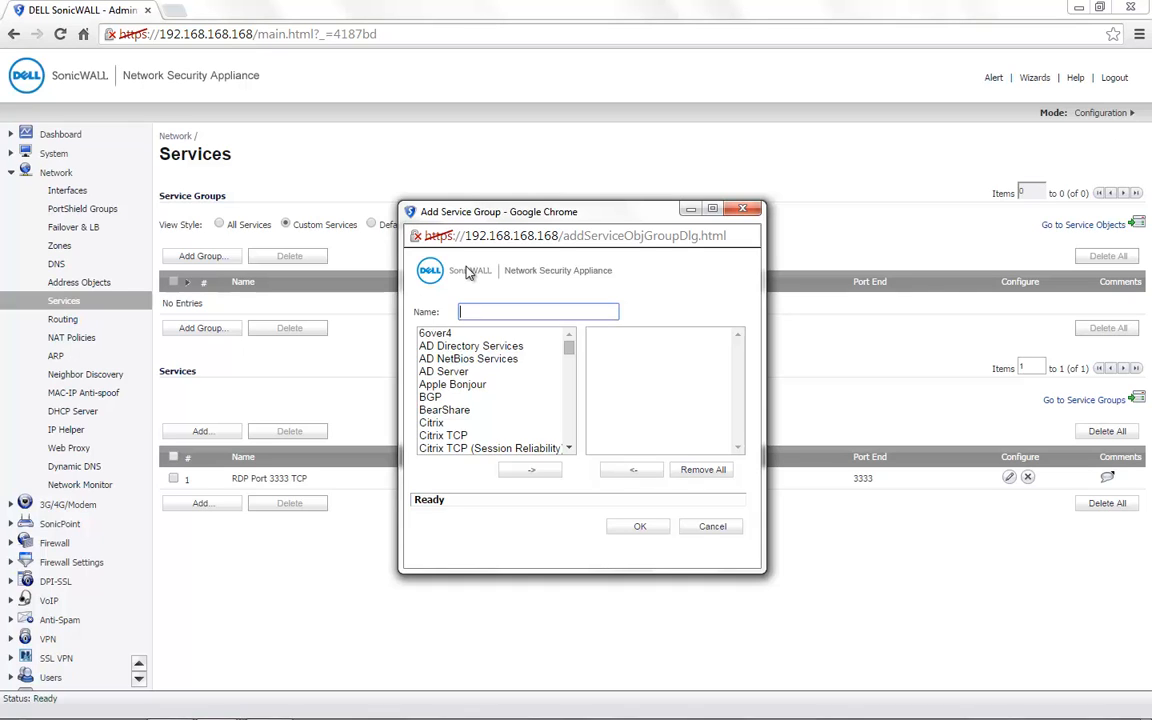
text(Web Services)
scroll(450, 380, down, 7)
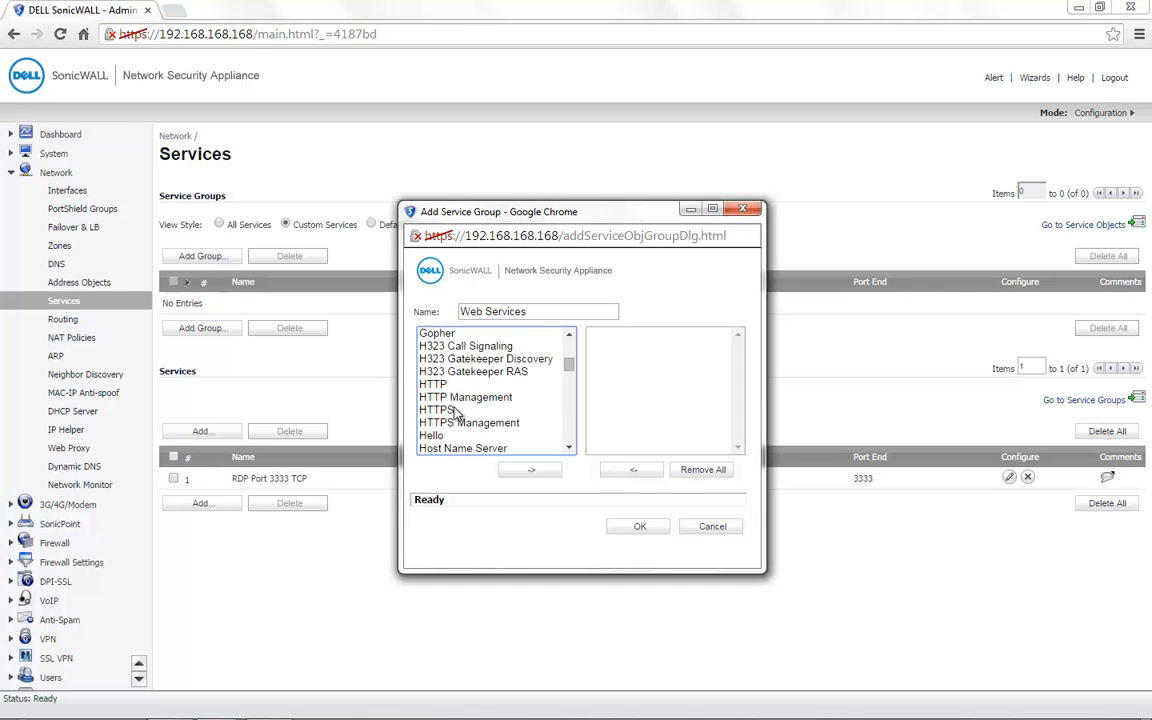
click(441, 386)
click(533, 470)
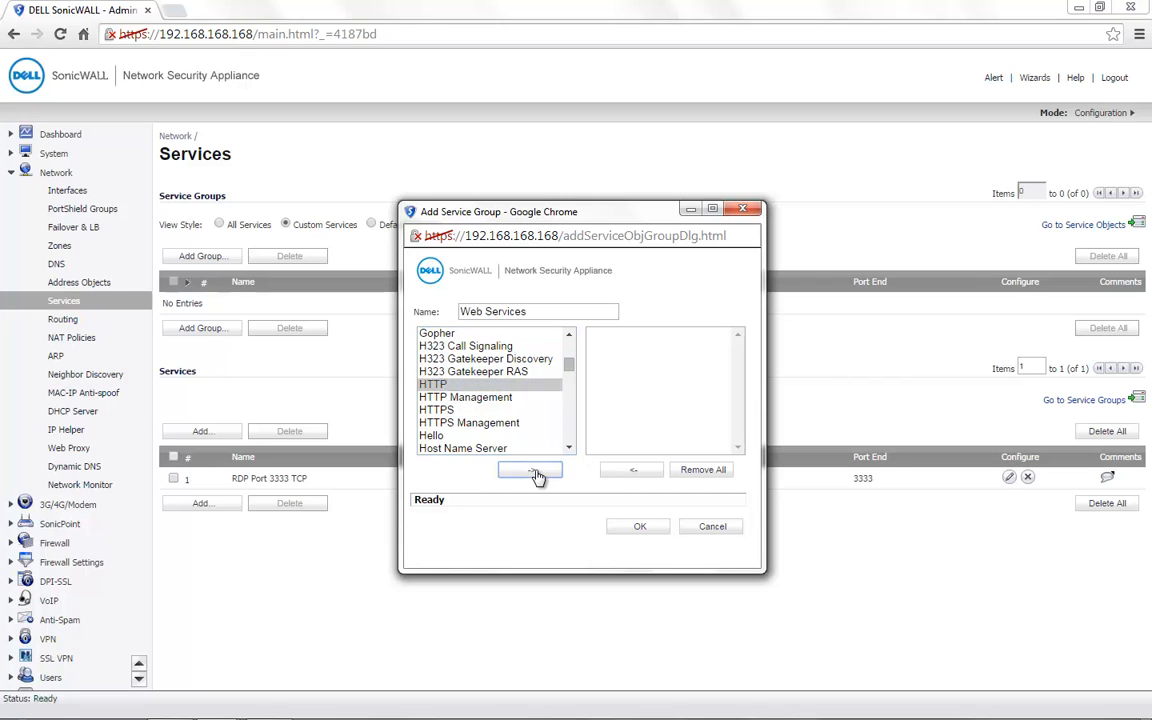
click(455, 414)
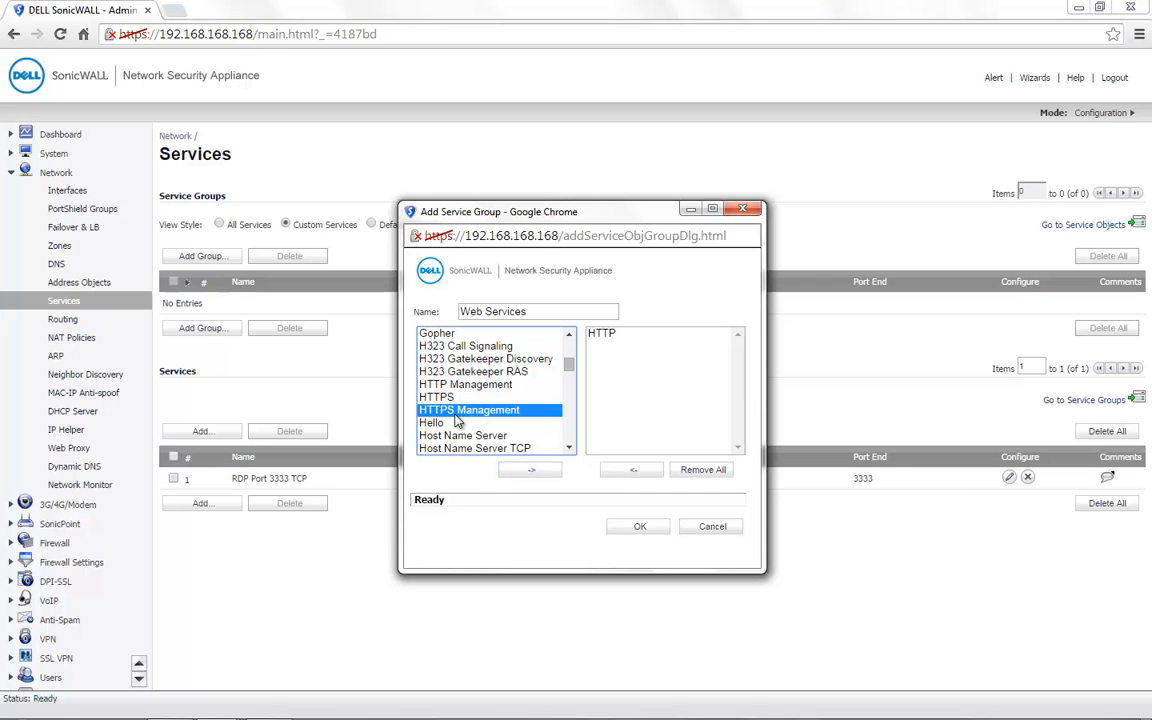
click(527, 474)
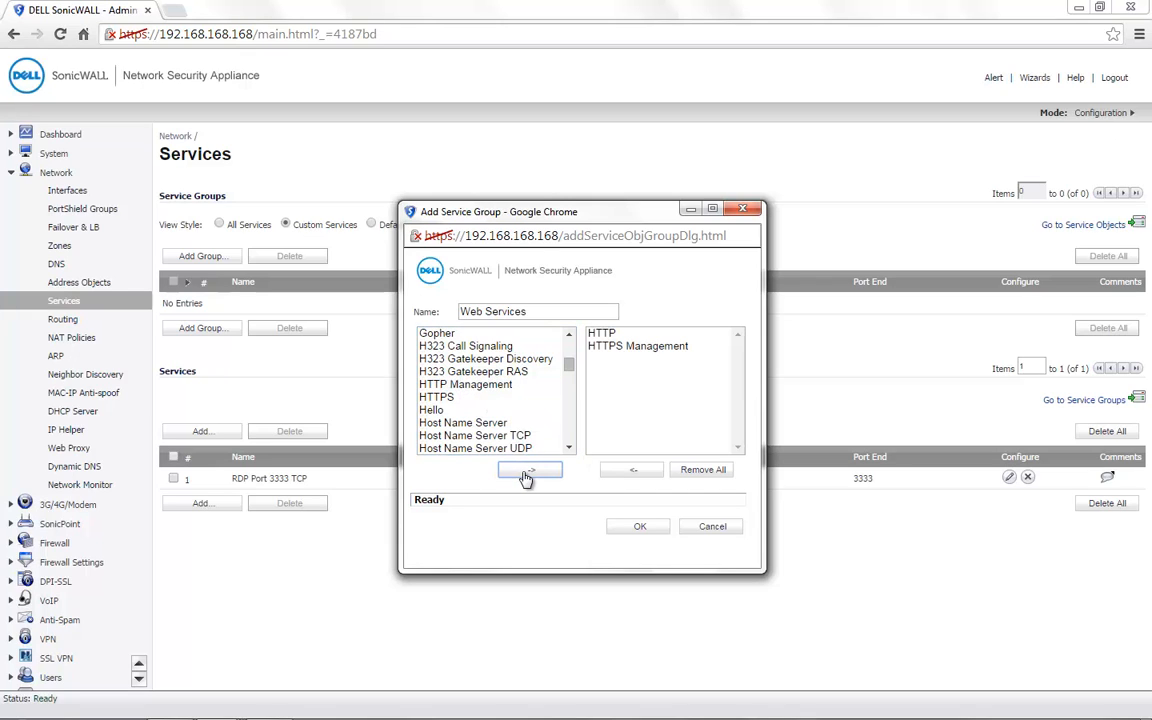
click(641, 527)
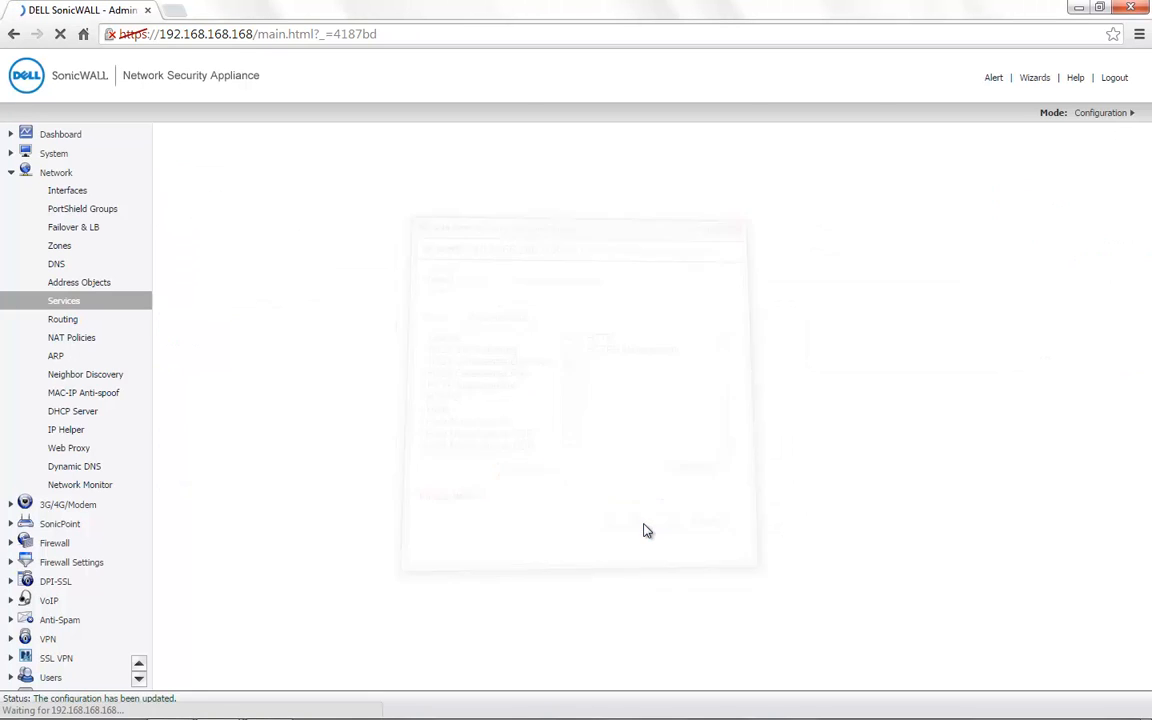
Step: Filter Firewall > Access Rules by zone pair to list the WAN to LAN rules
click(55, 543)
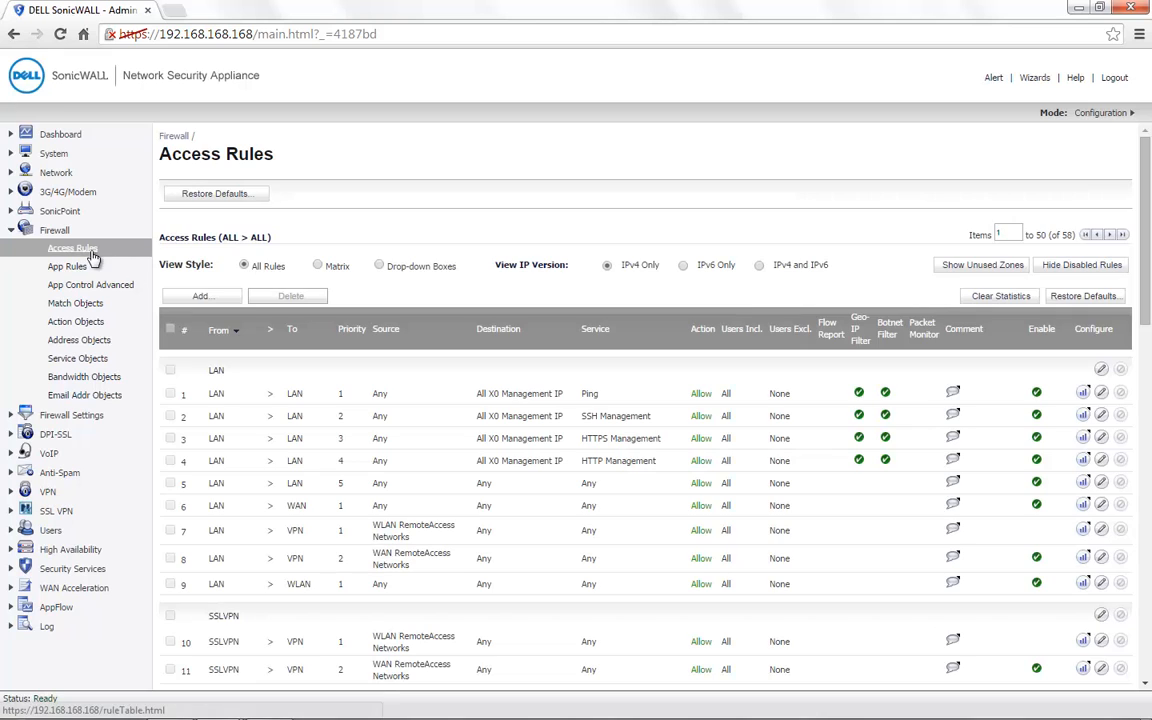
click(381, 265)
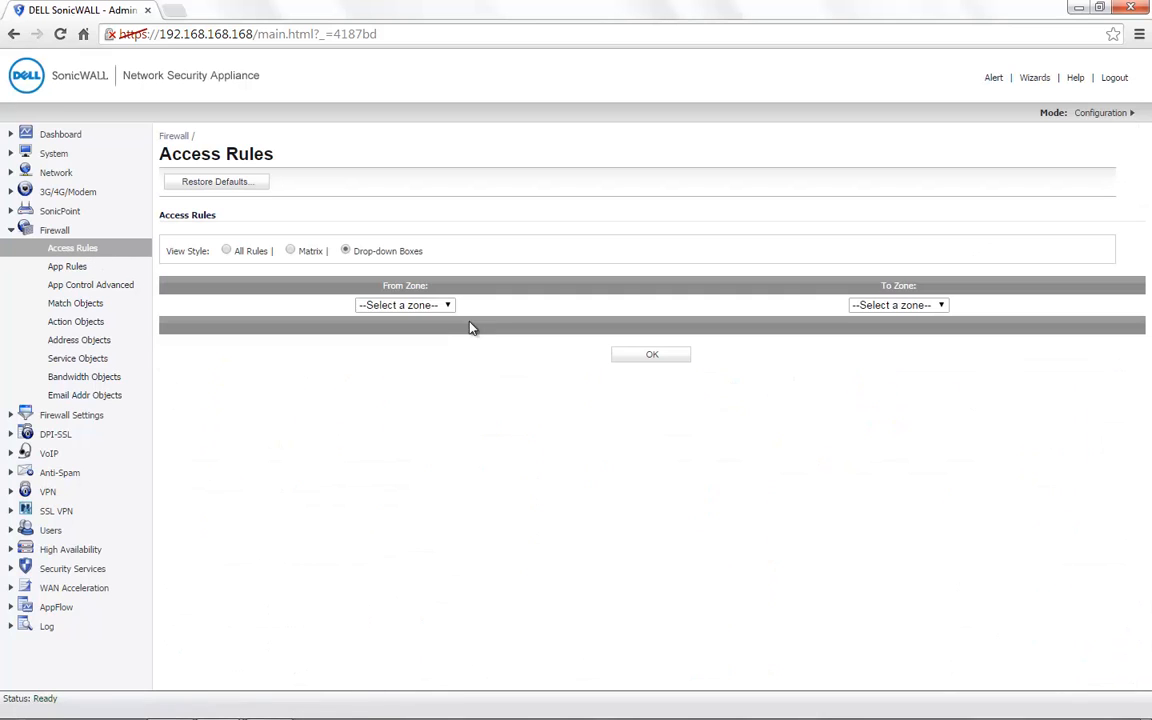
click(430, 306)
click(404, 342)
click(850, 305)
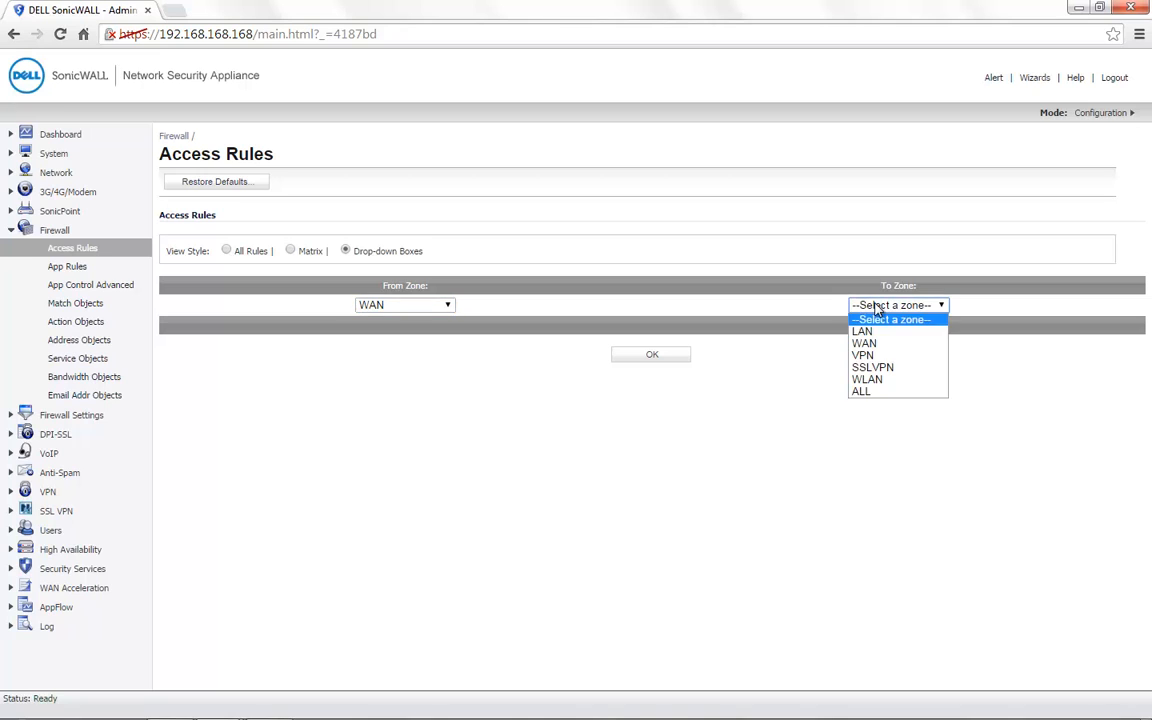
click(862, 329)
click(680, 355)
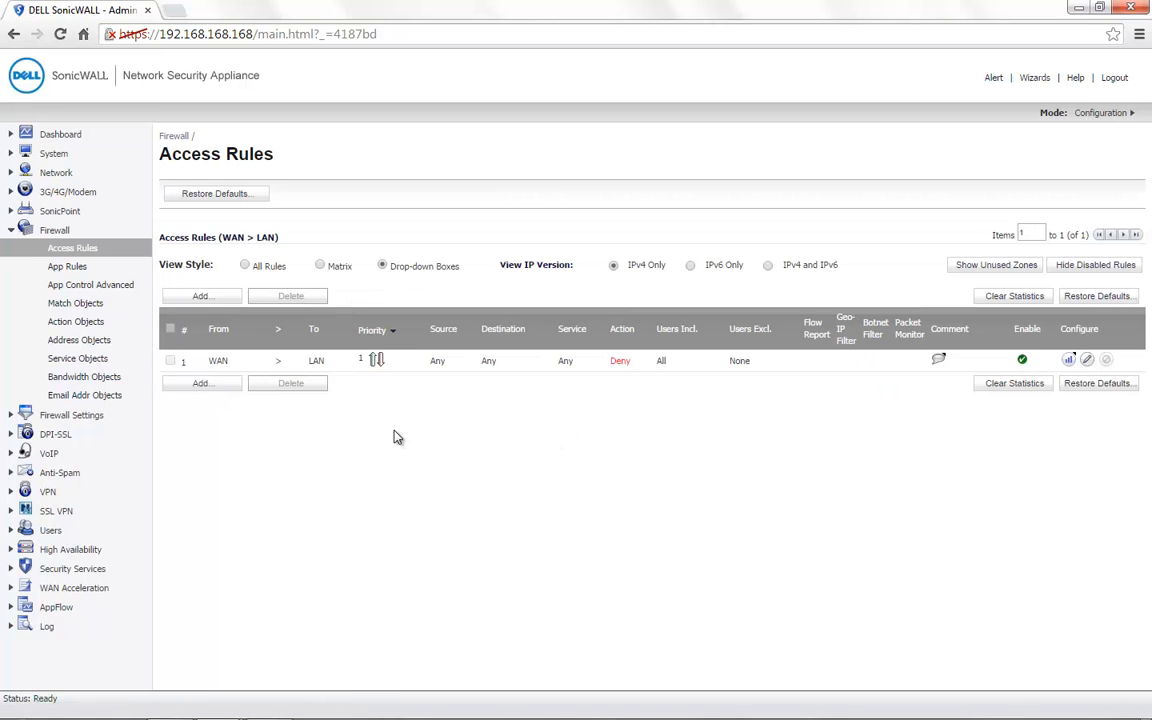
double_click(617, 362)
click(635, 411)
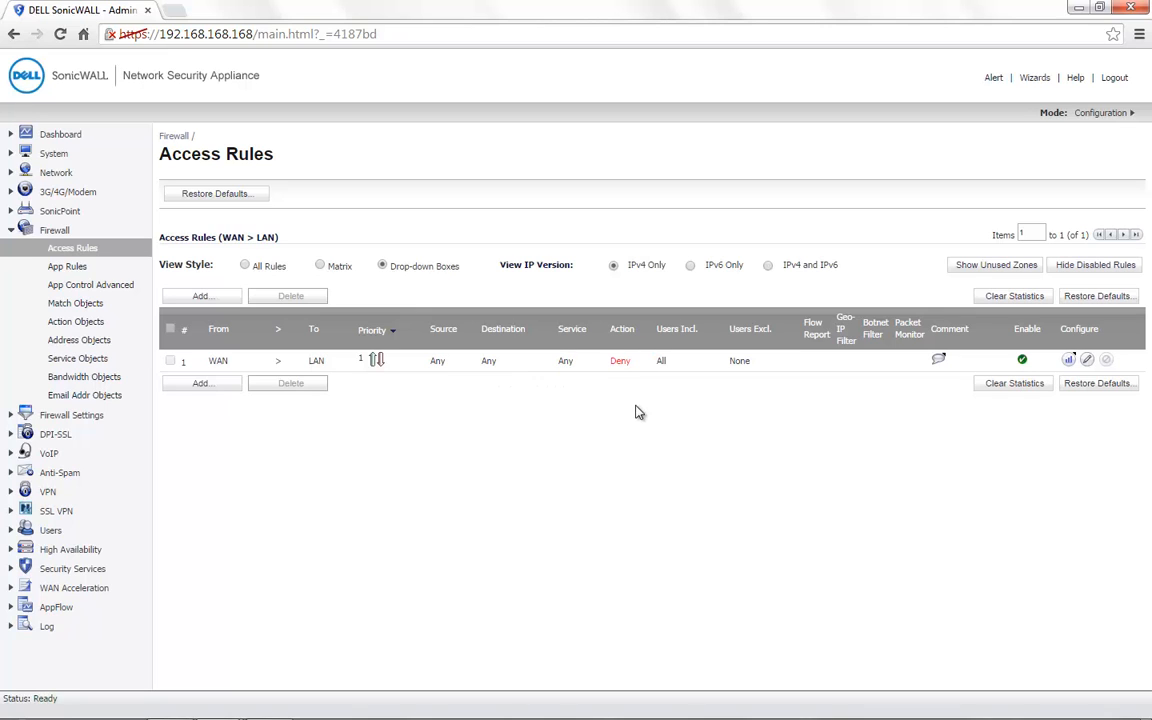
Step: Submit a WAN-to-LAN rule with service Web Services, source Any, destination Terminal Server; it is rejected
click(195, 385)
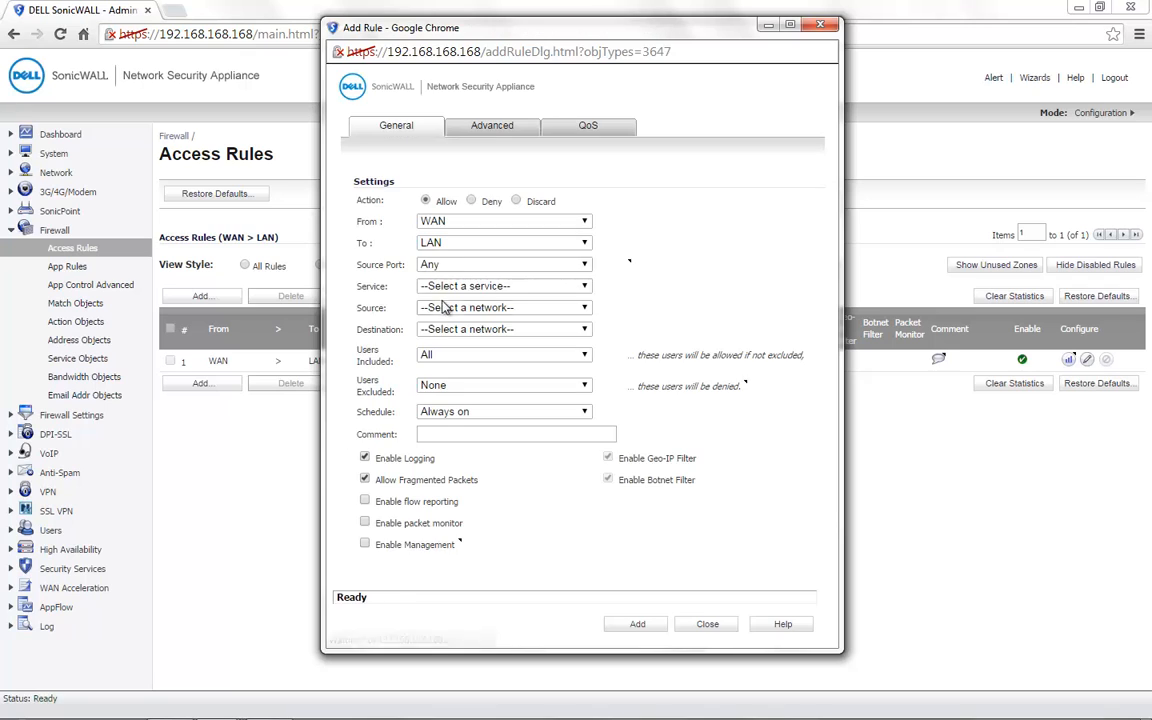
click(461, 287)
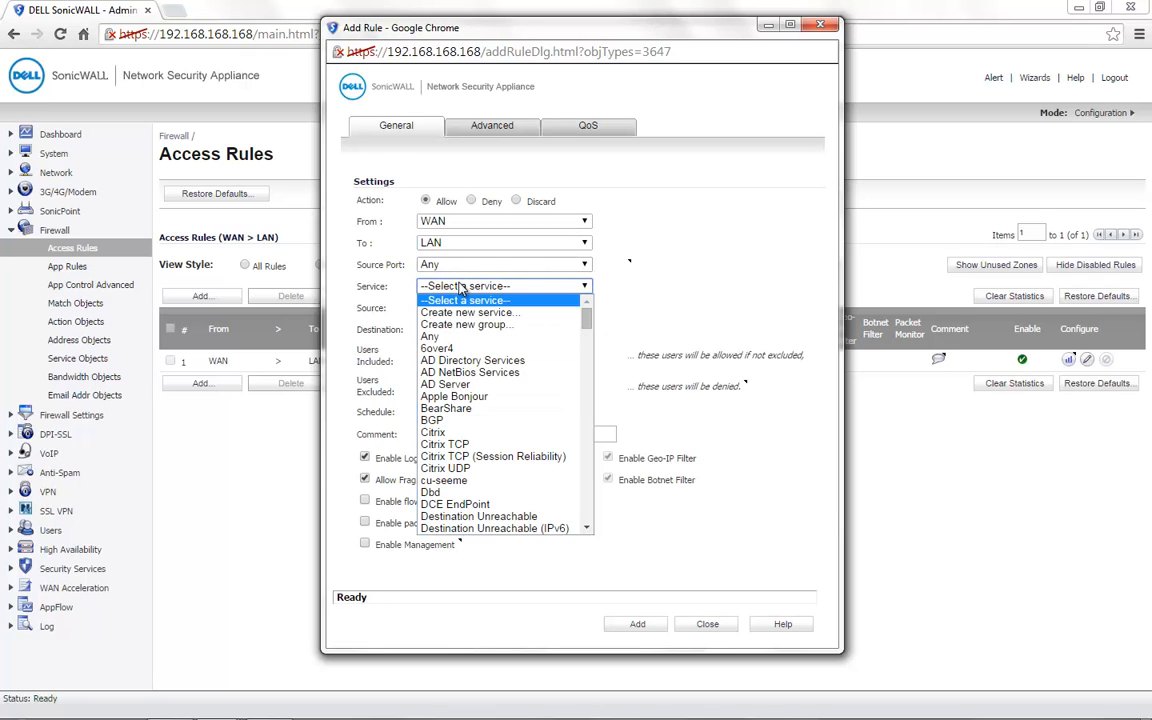
key(w)
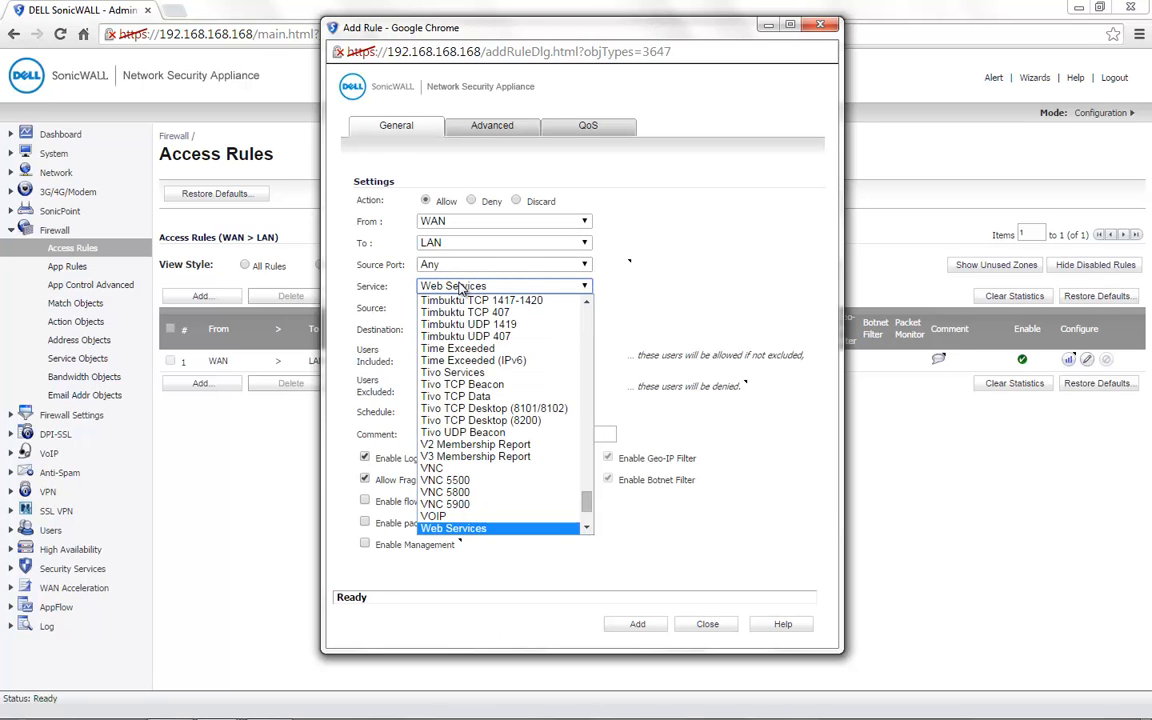
key(Return)
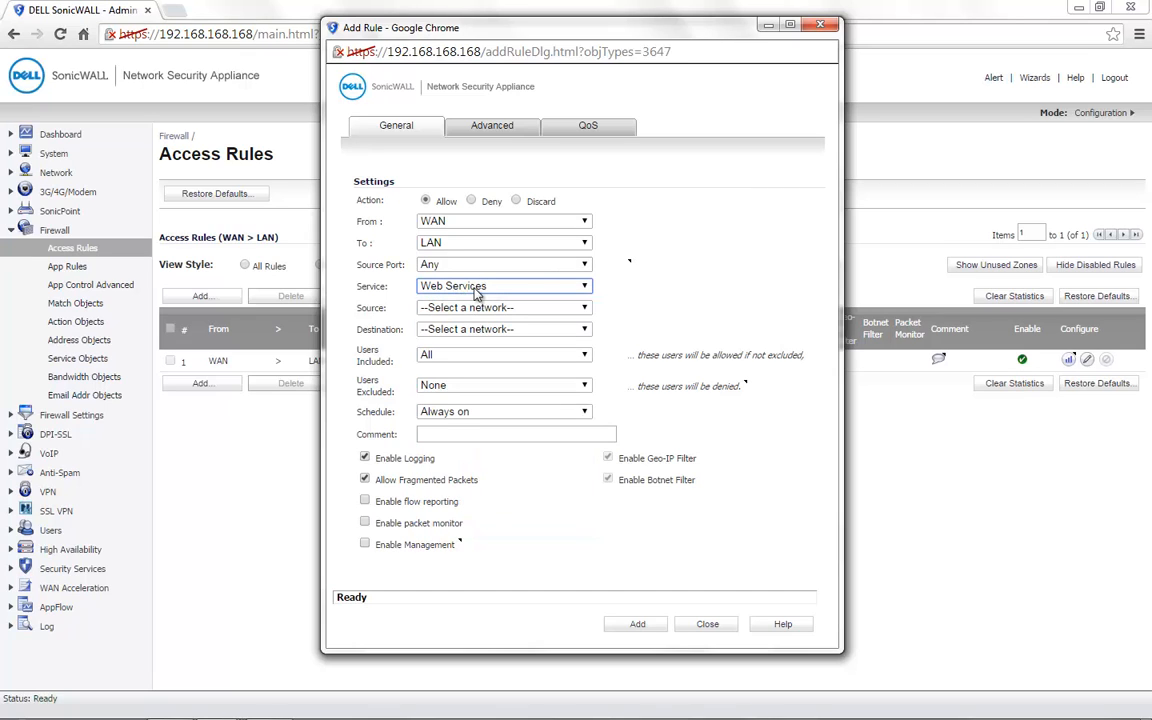
click(461, 309)
key(a)
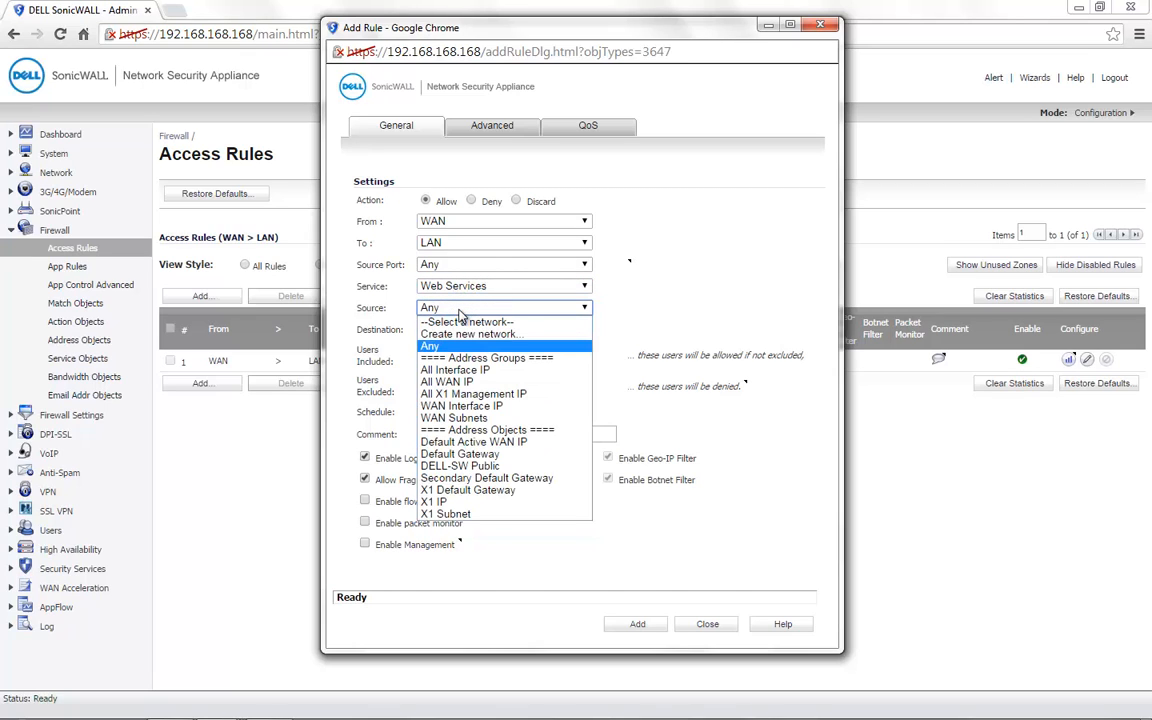
key(Return)
click(510, 330)
key(t)
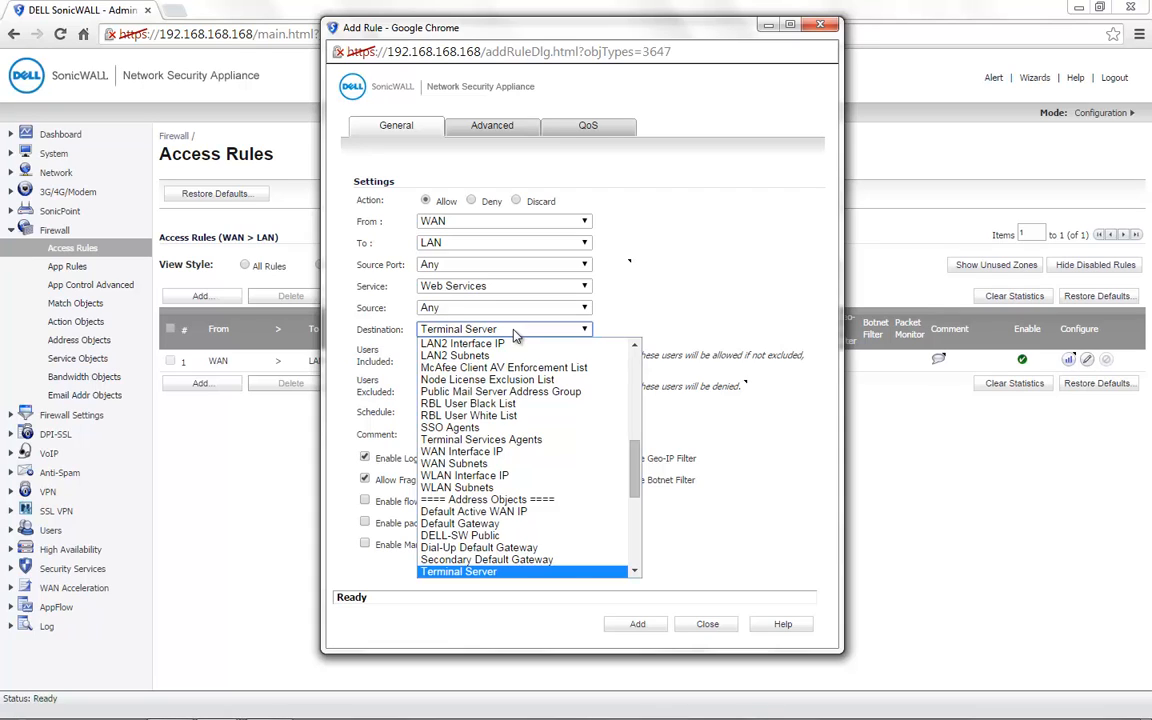
key(Return)
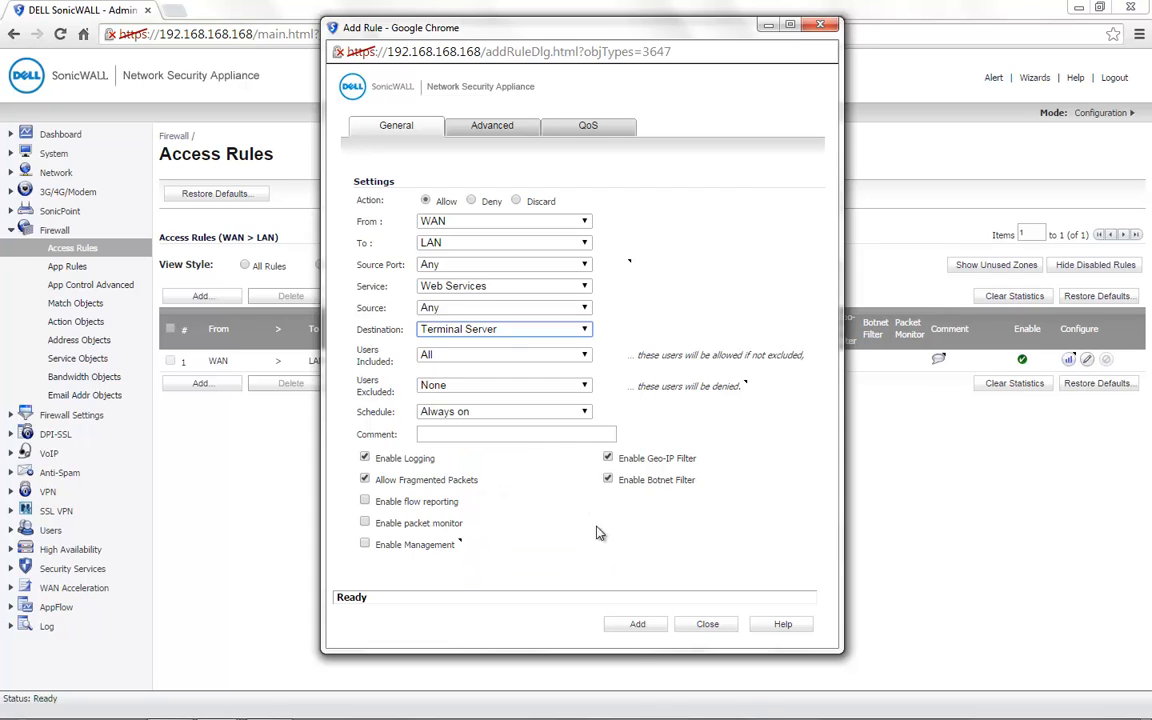
click(634, 627)
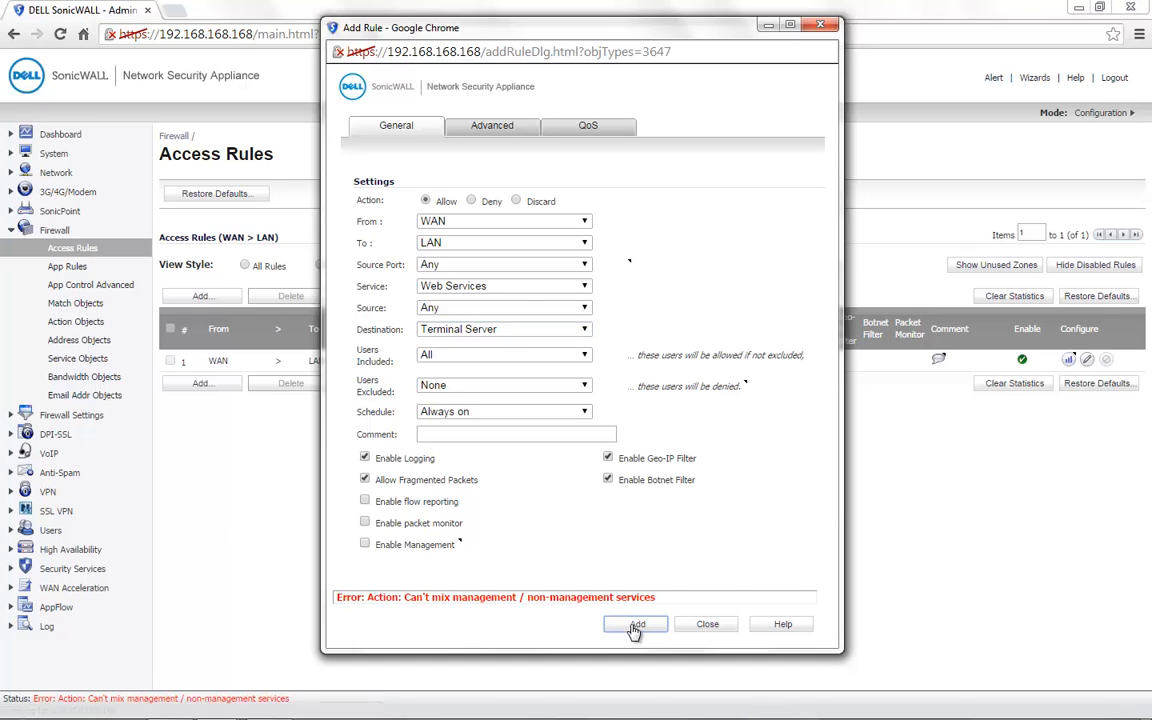
mouse_move(358, 600)
Step: Go back to Network > Services and expand the Web Services group
click(56, 172)
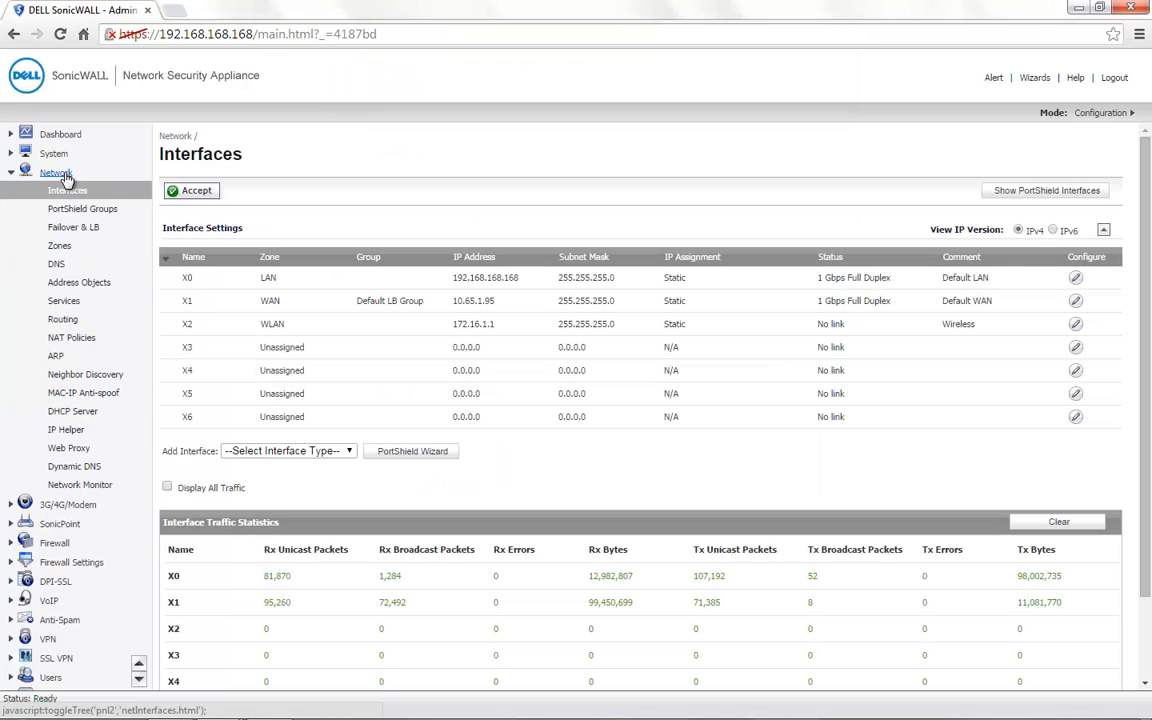
click(64, 302)
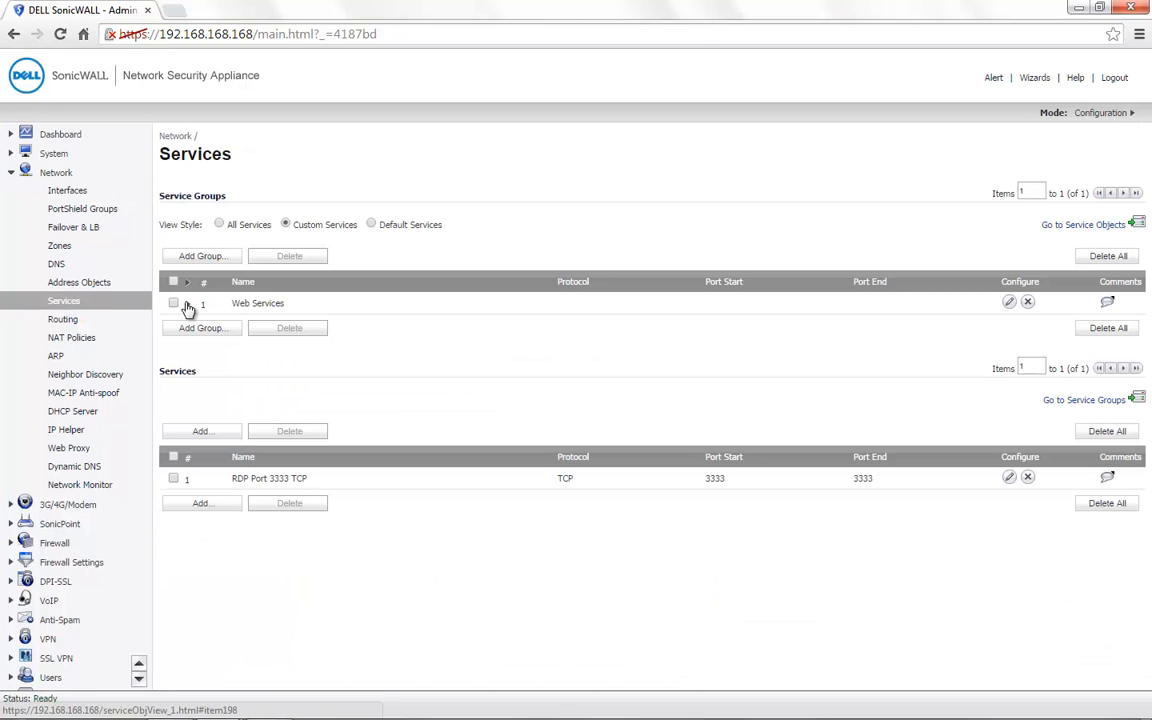
click(188, 305)
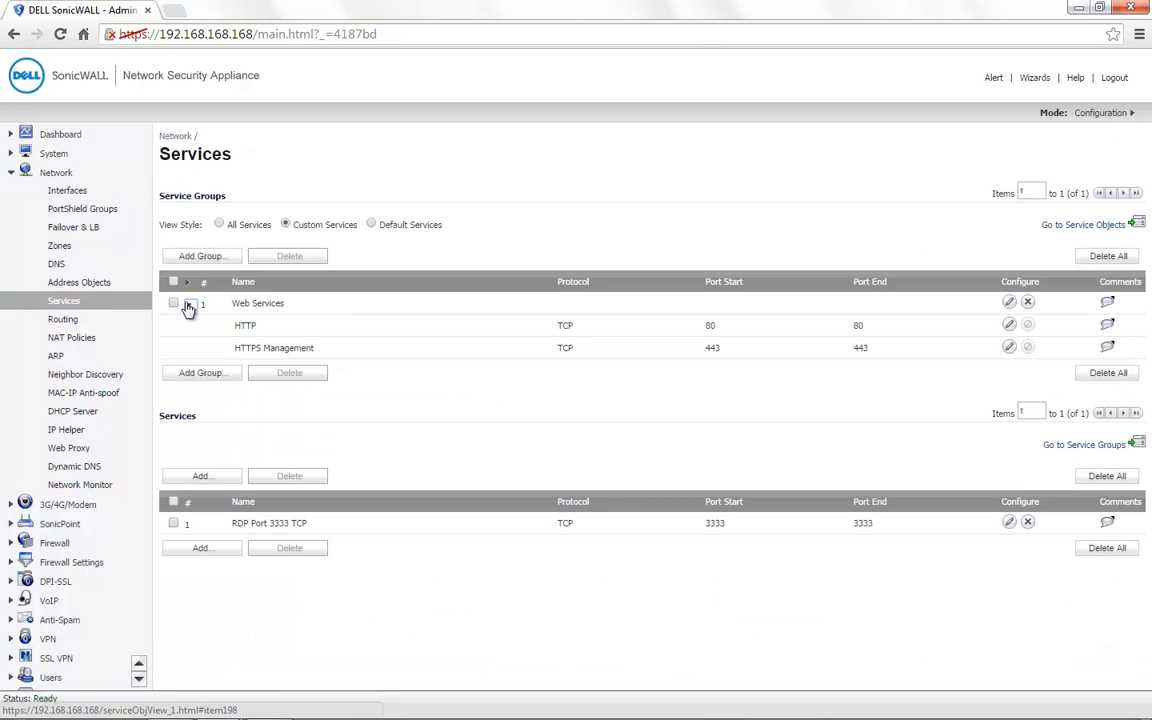
Step: Highlight the HTTP and HTTPS Management members and HTTPS Management's TCP port 443
double_click(712, 347)
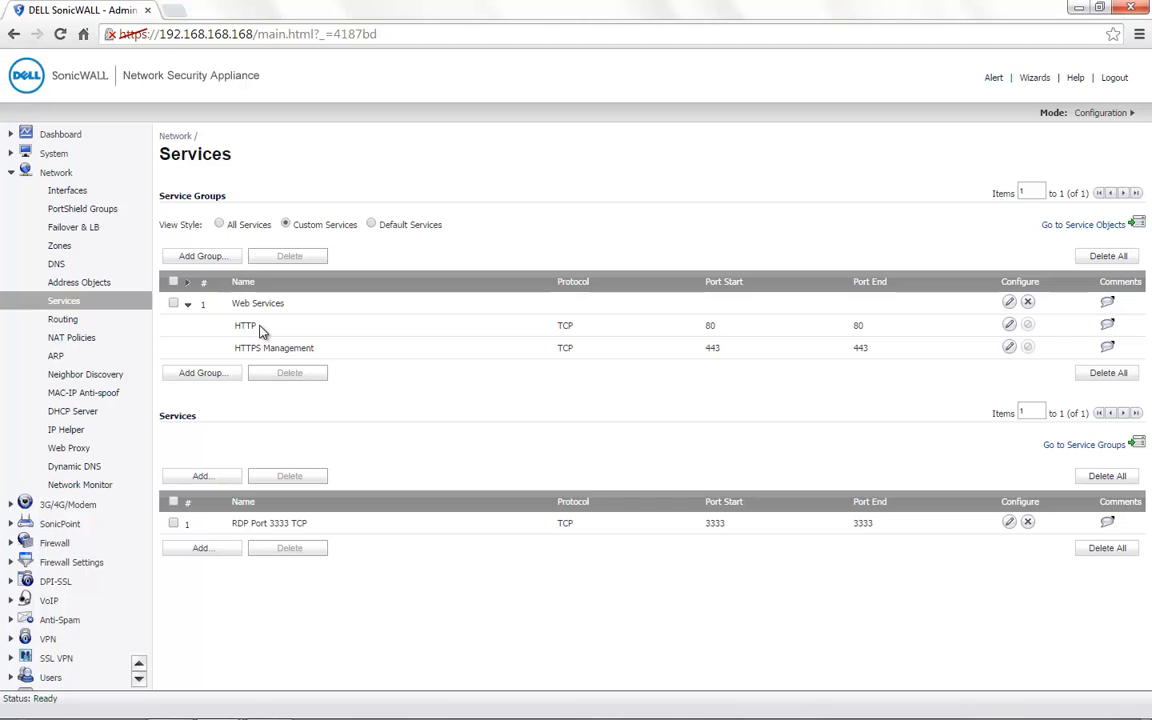
drag(258, 325, 237, 325)
drag(234, 348, 330, 358)
drag(233, 325, 268, 326)
drag(318, 350, 237, 348)
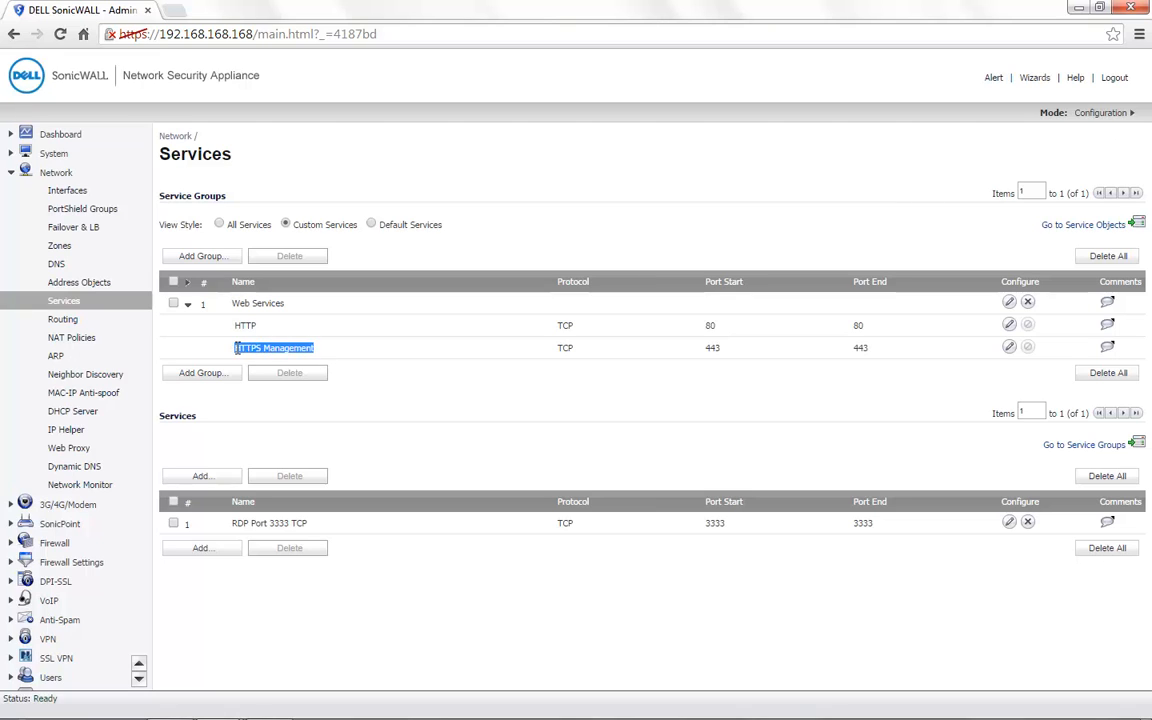
double_click(712, 348)
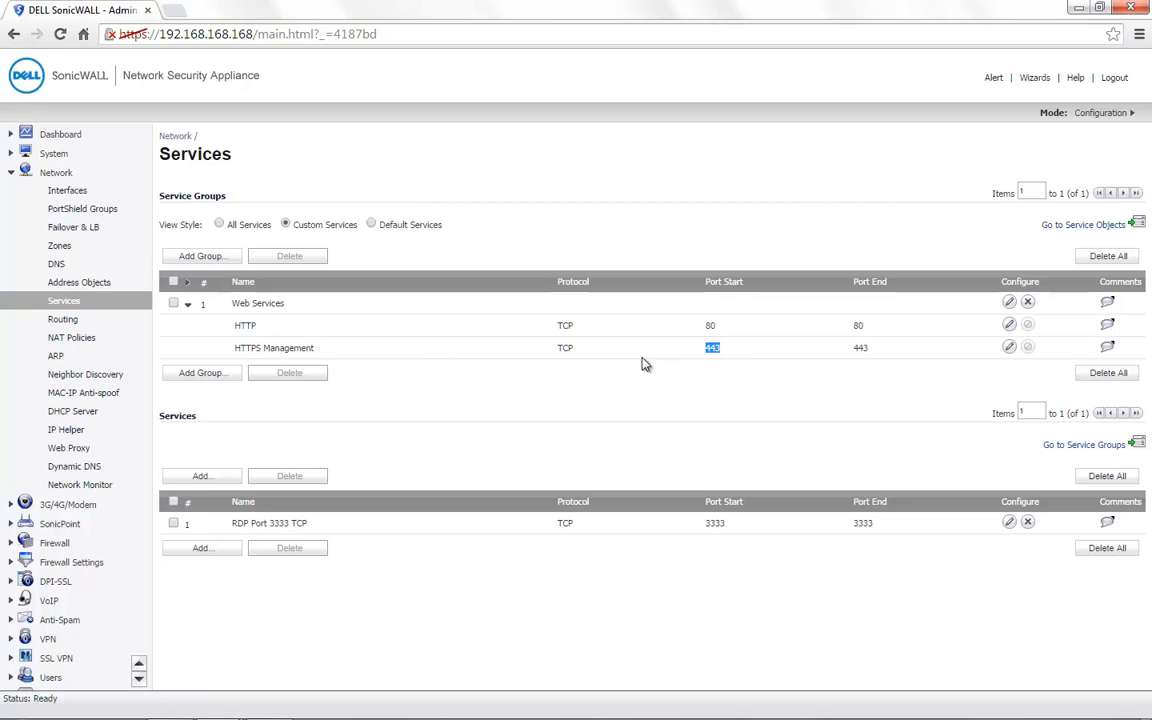
drag(318, 348, 232, 348)
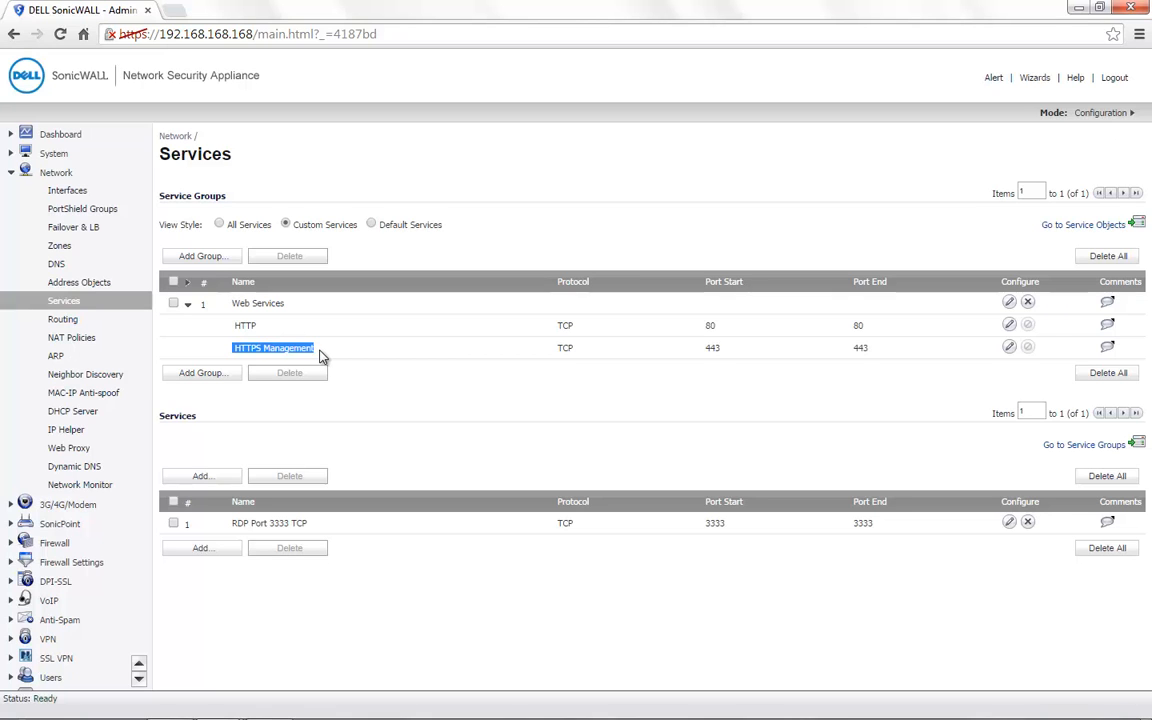
Step: Open System > Administration and locate the HTTPS Port under Web Management Settings
click(54, 153)
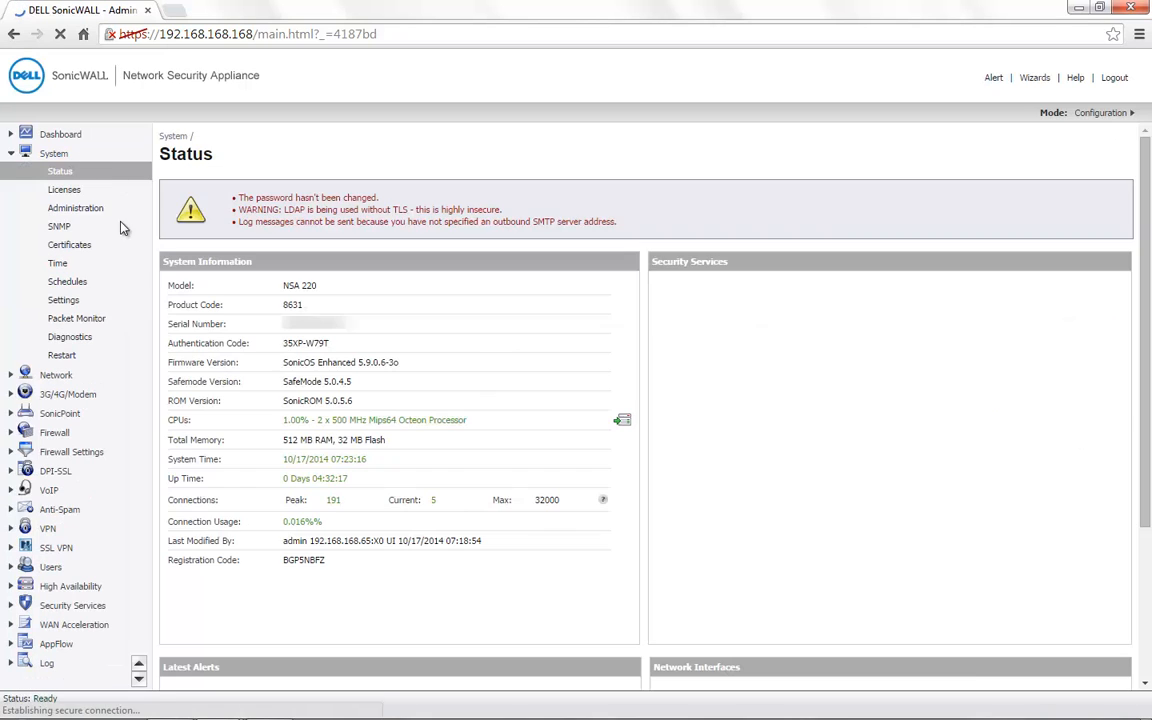
click(93, 210)
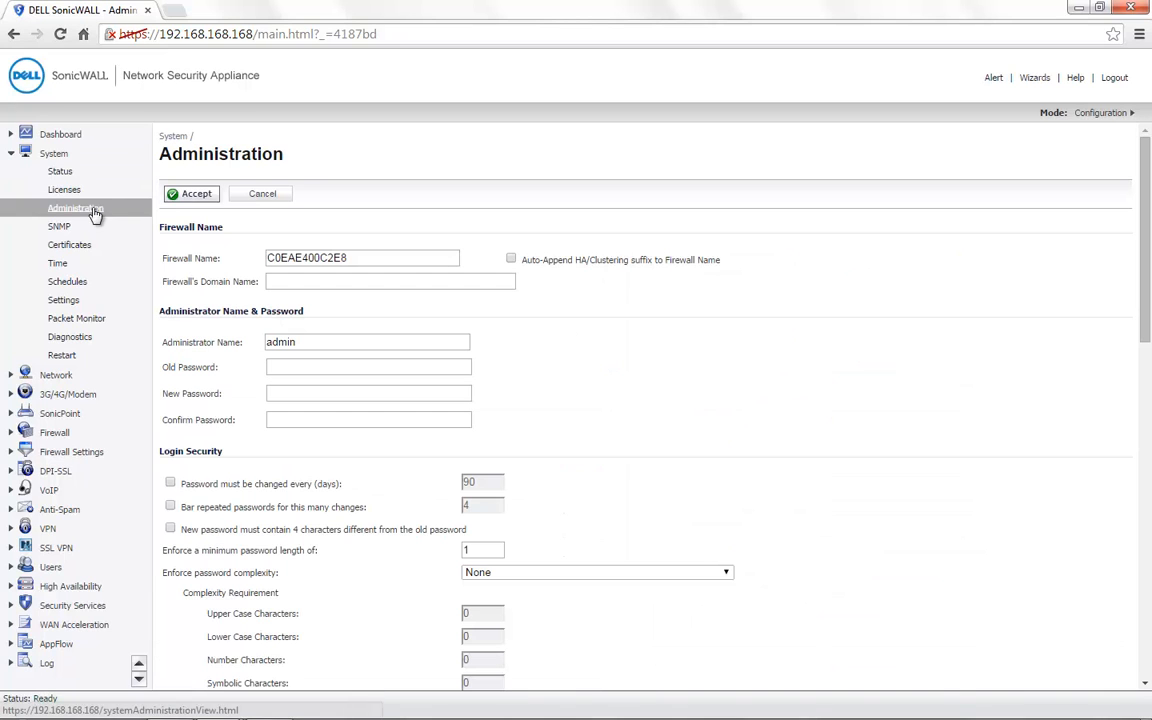
scroll(318, 470, down, 5)
scroll(318, 470, down, 3)
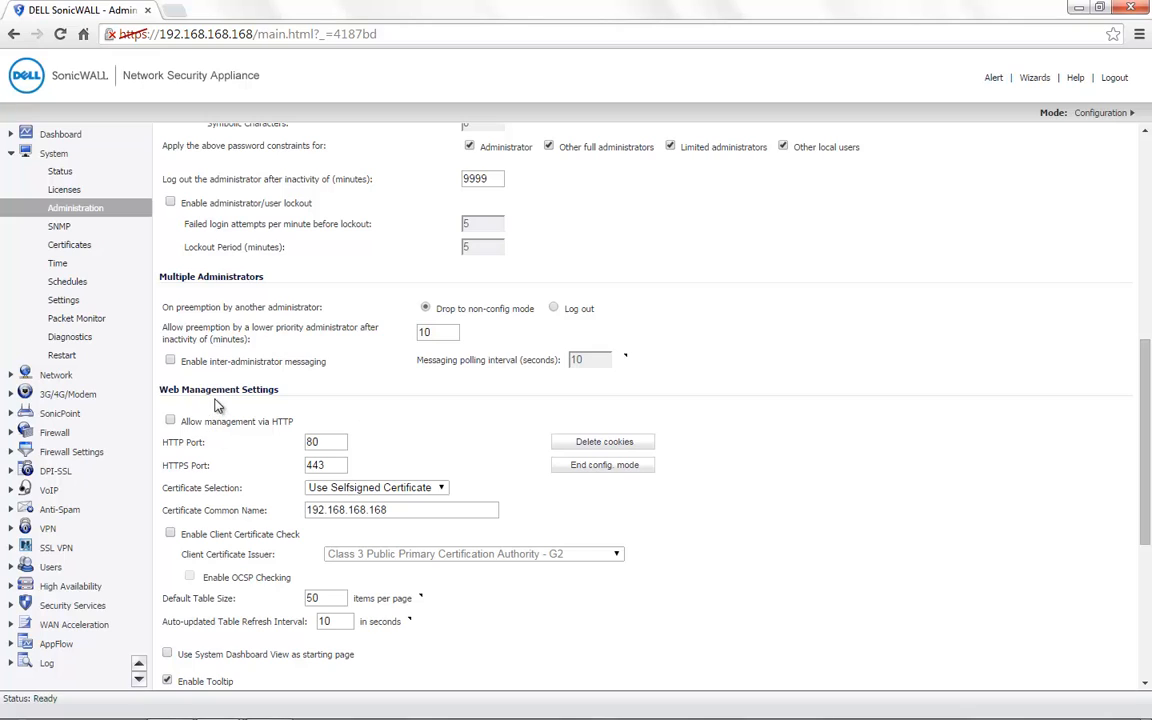
drag(152, 384, 253, 390)
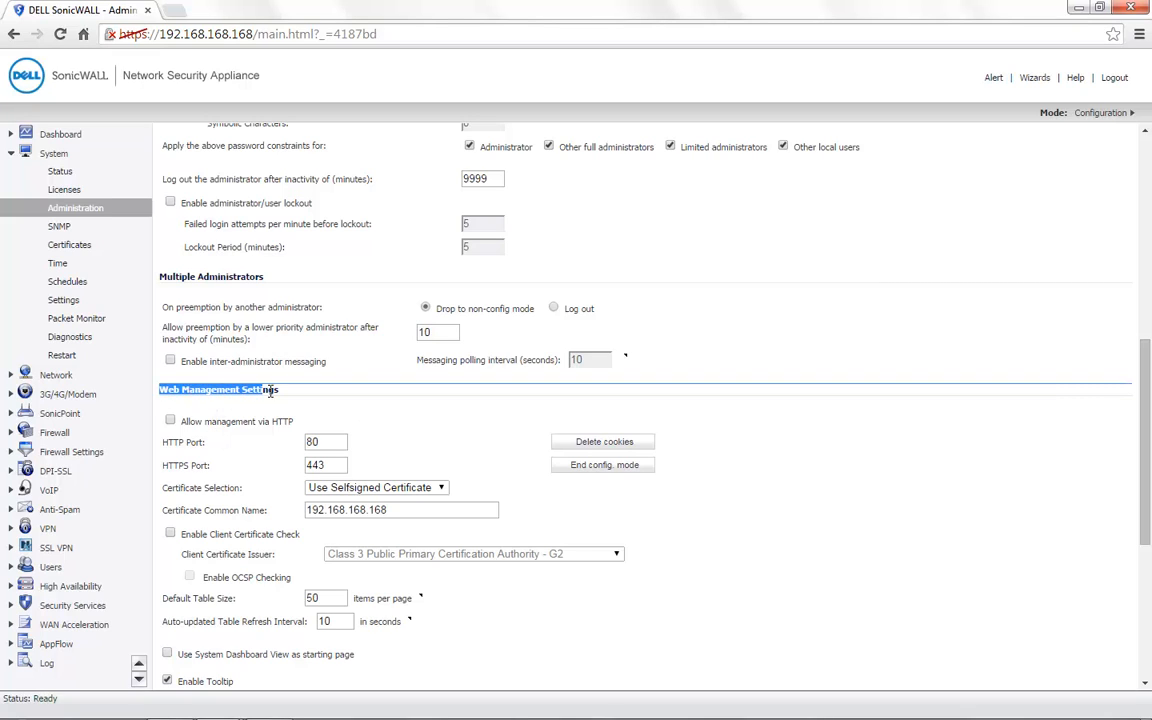
drag(205, 442, 220, 472)
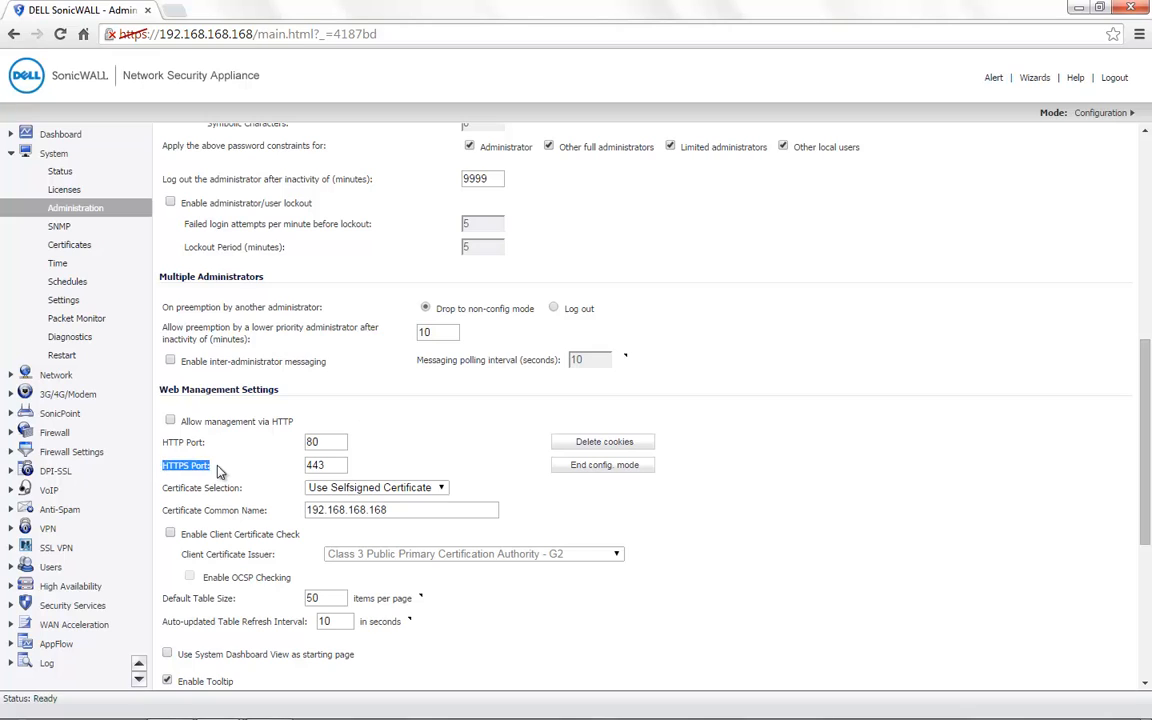
Step: Change the HTTPS management port from 443 to 4444, accept, and reconnect on port 4444
click(325, 443)
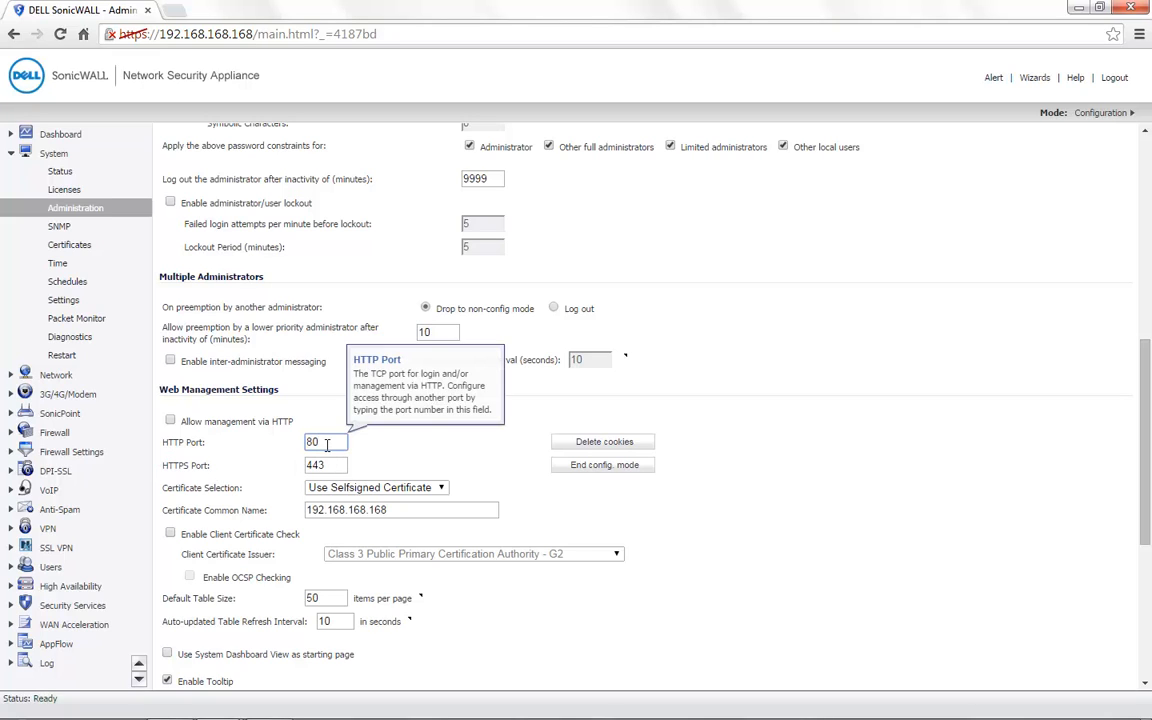
click(310, 467)
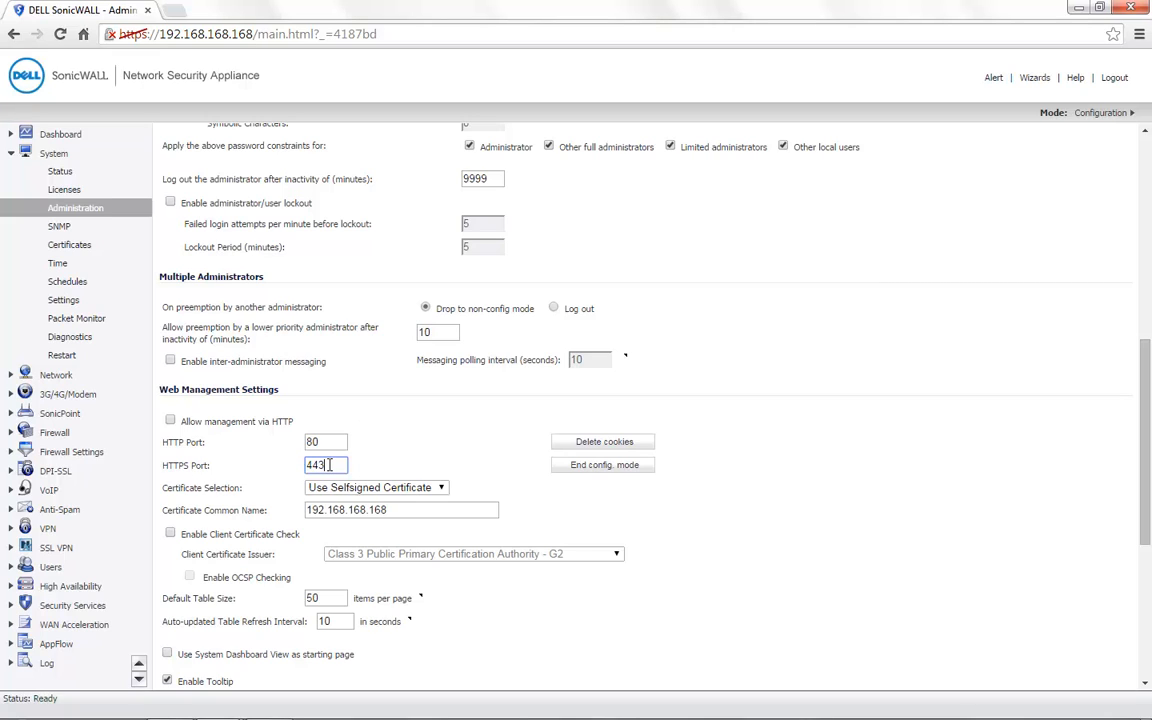
key(BackSpace)
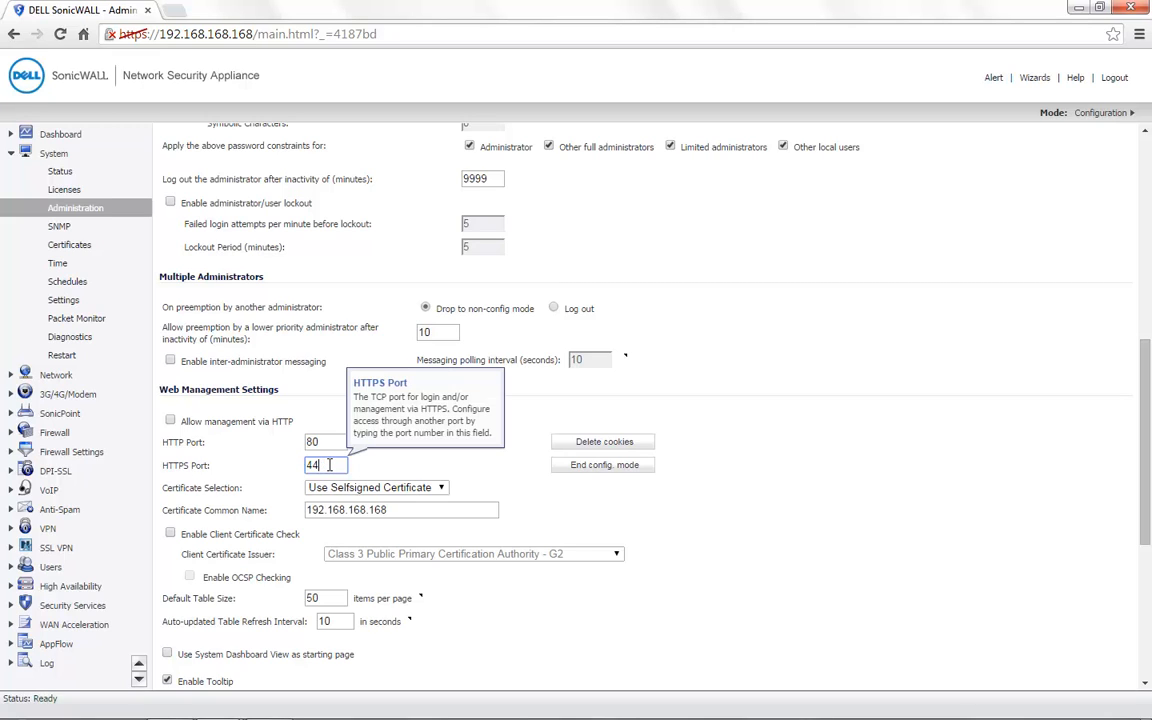
text(44)
scroll(341, 353, up, 3)
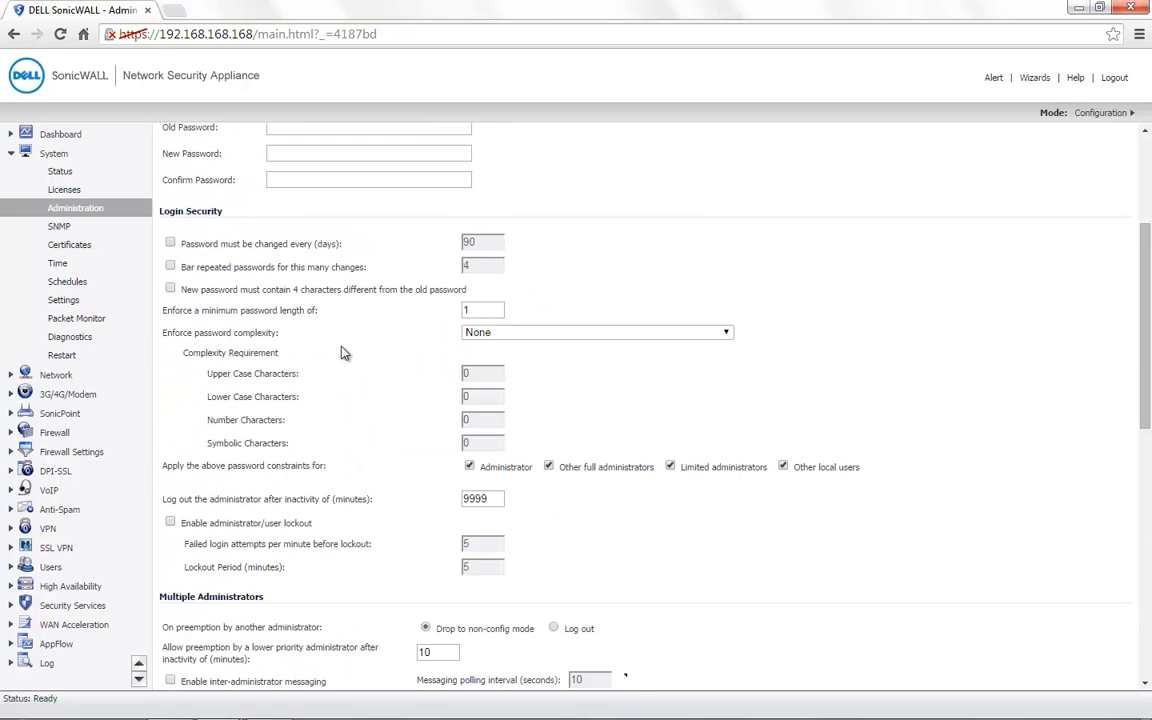
scroll(341, 353, up, 3)
click(193, 193)
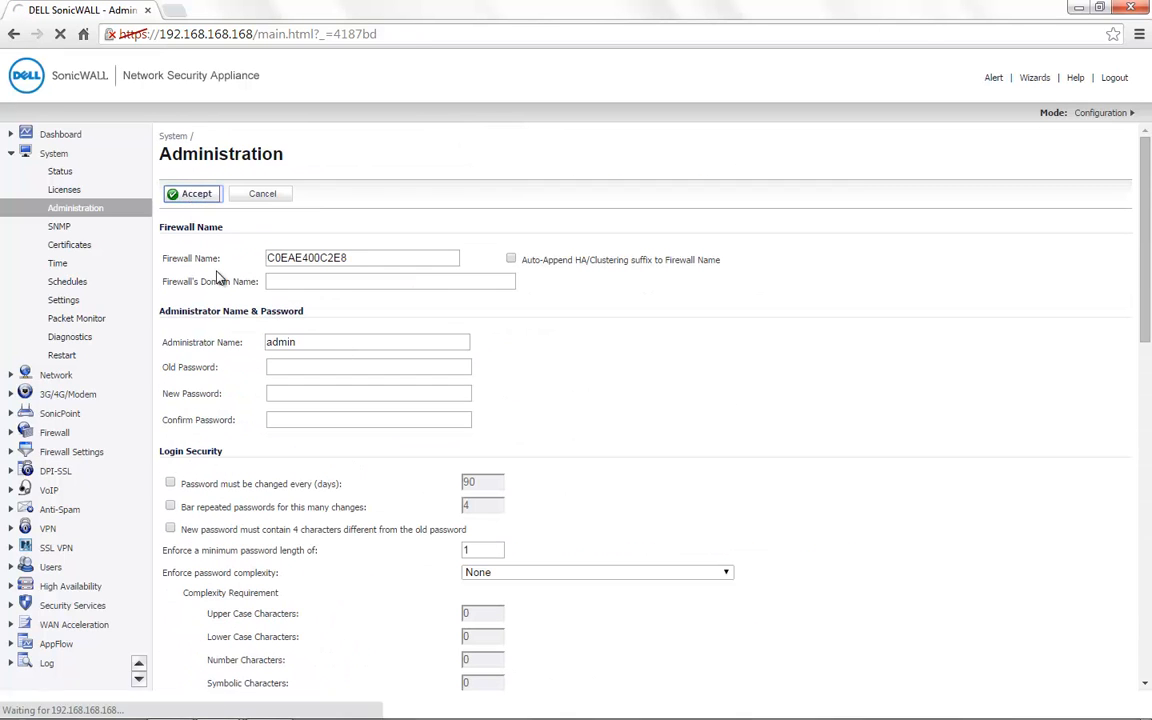
click(267, 33)
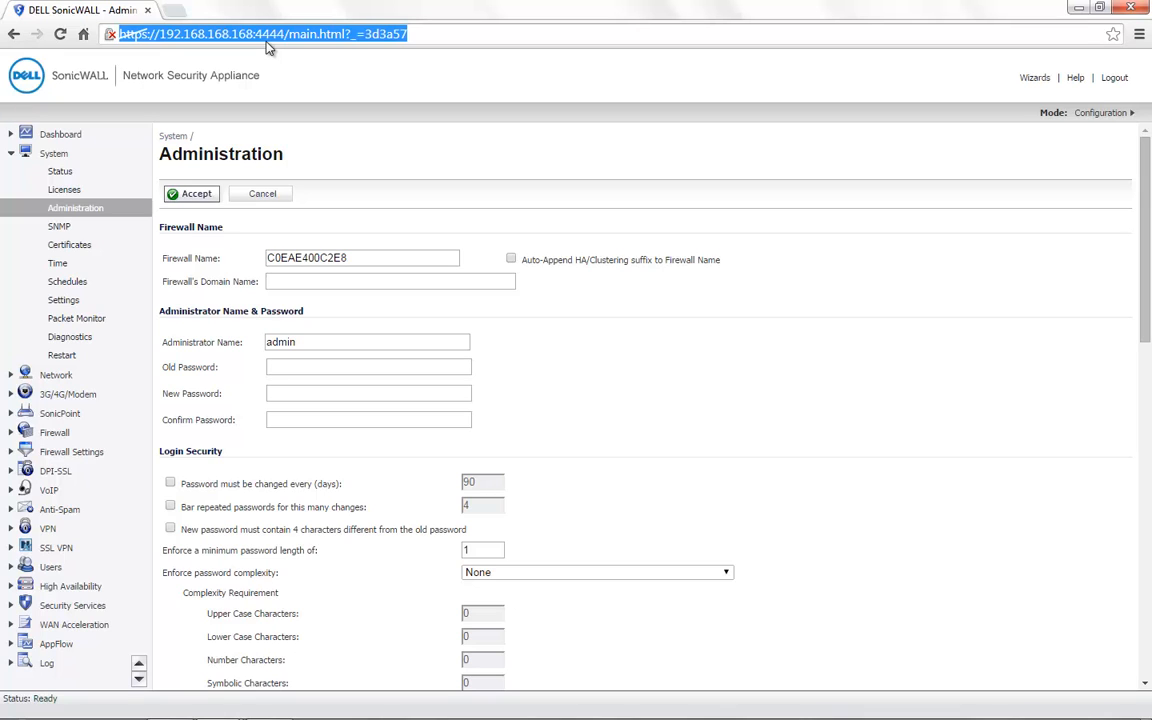
Step: In Network > Services, expand Web Services and point out HTTPS Management's new port 4444
click(57, 376)
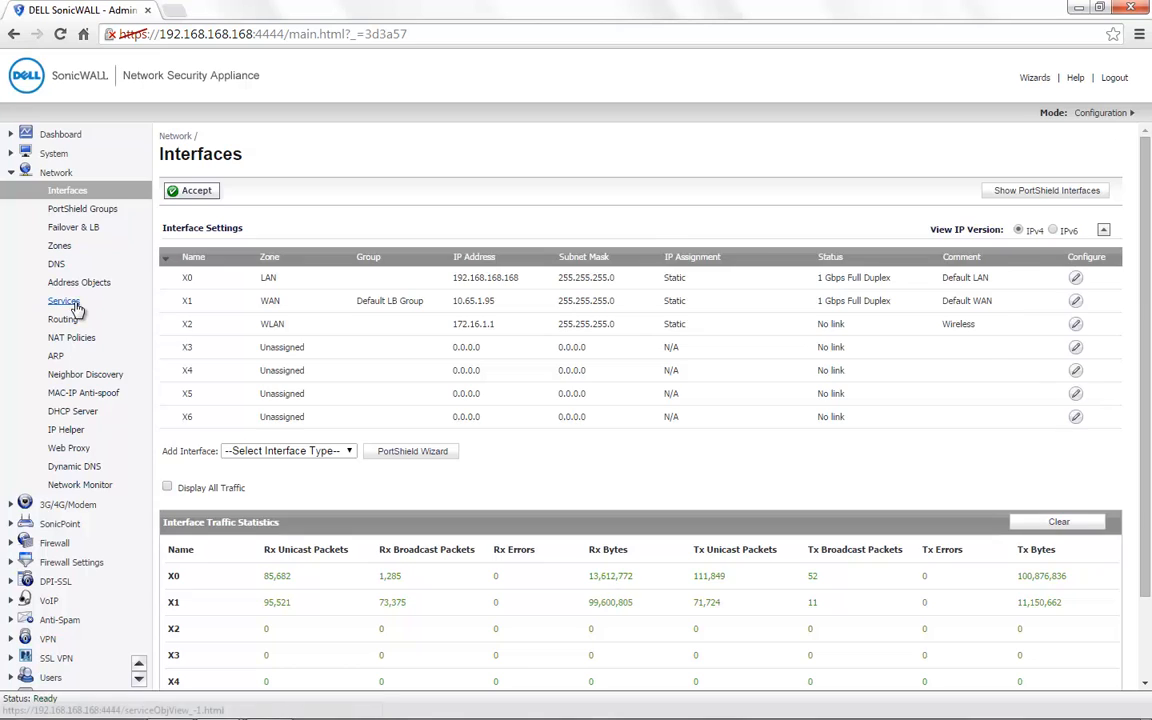
click(70, 302)
click(188, 304)
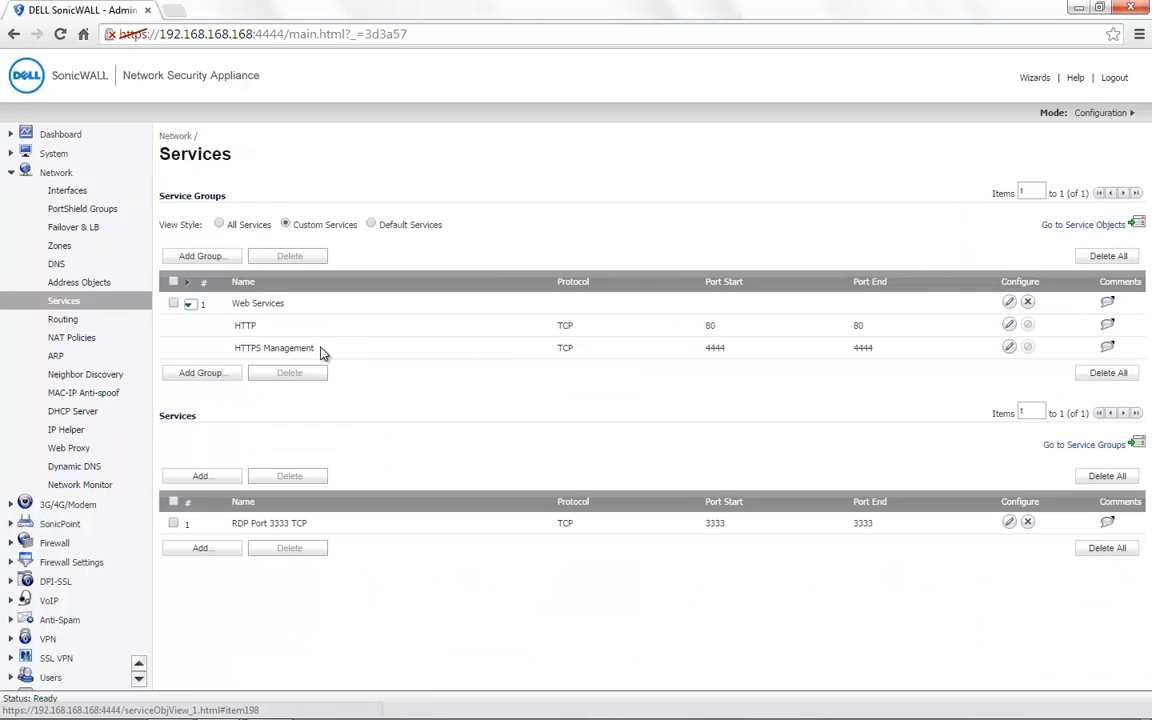
drag(318, 348, 230, 346)
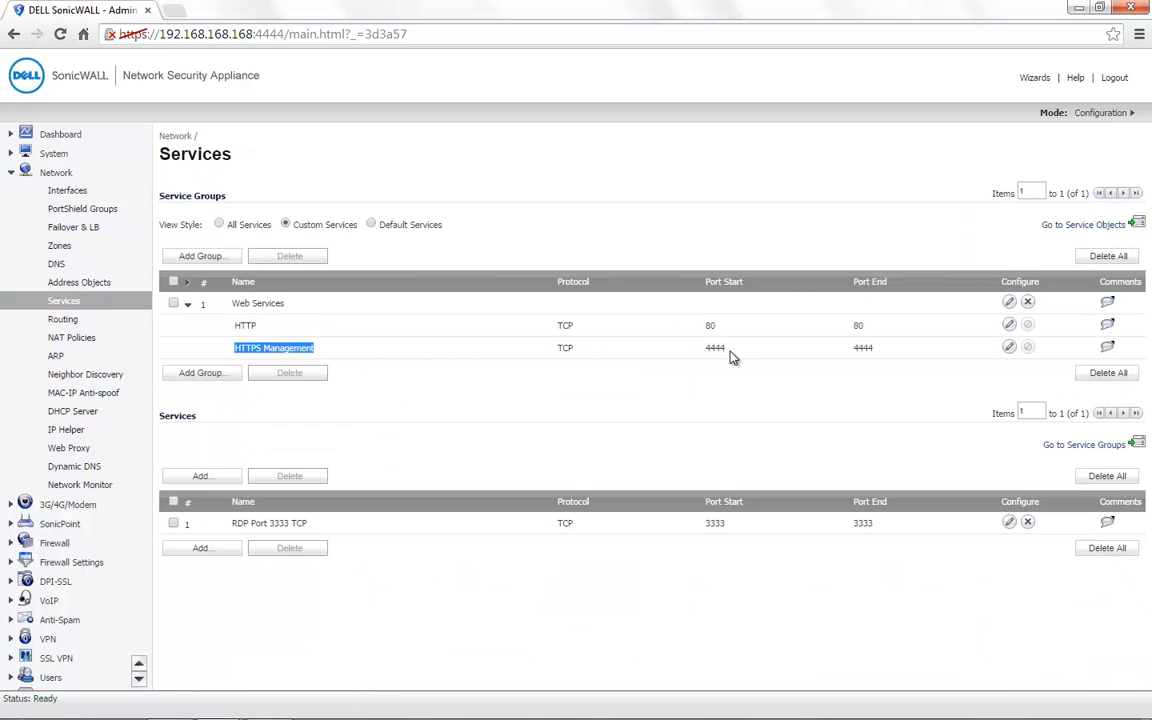
drag(727, 349, 706, 348)
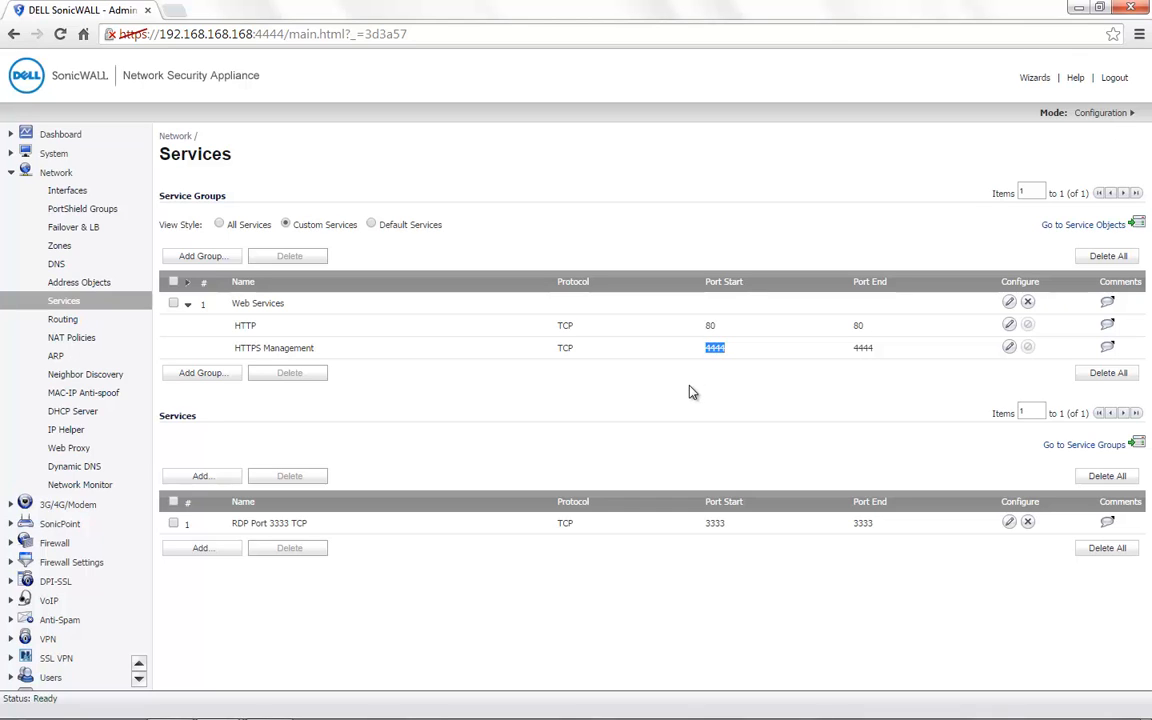
click(483, 377)
Step: Edit the Web Services group to add HTTPS as a member, then save it
click(1008, 301)
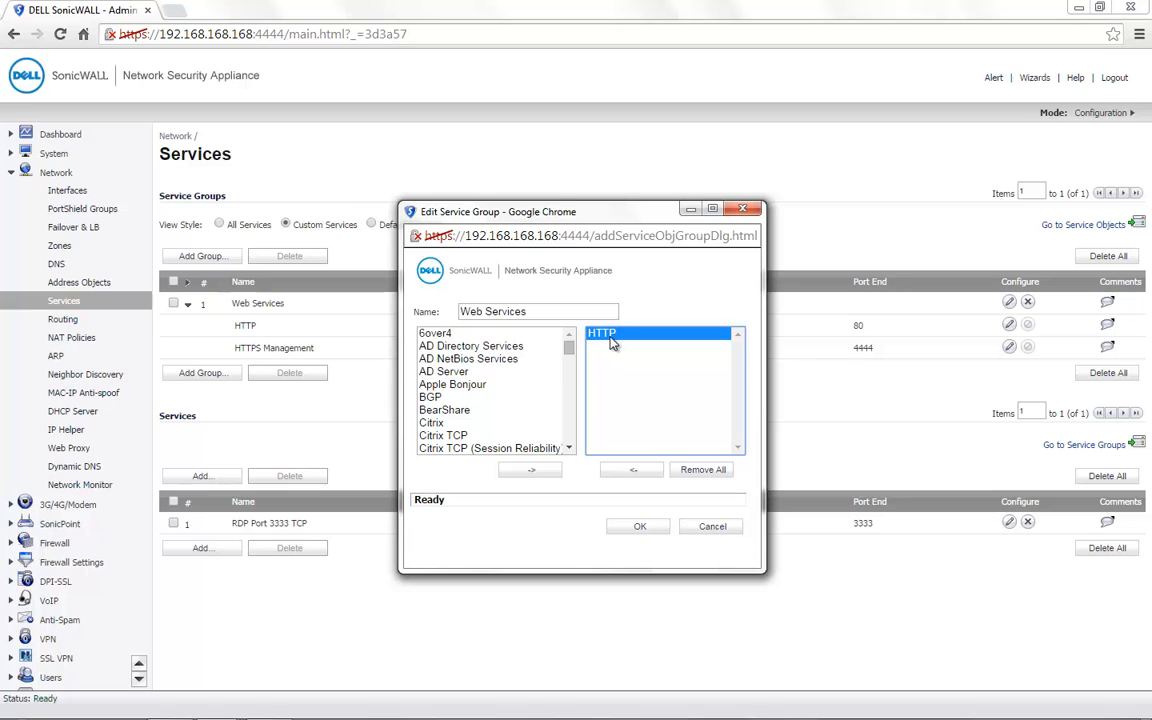
scroll(490, 390, down, 8)
scroll(476, 410, down, 4)
click(470, 397)
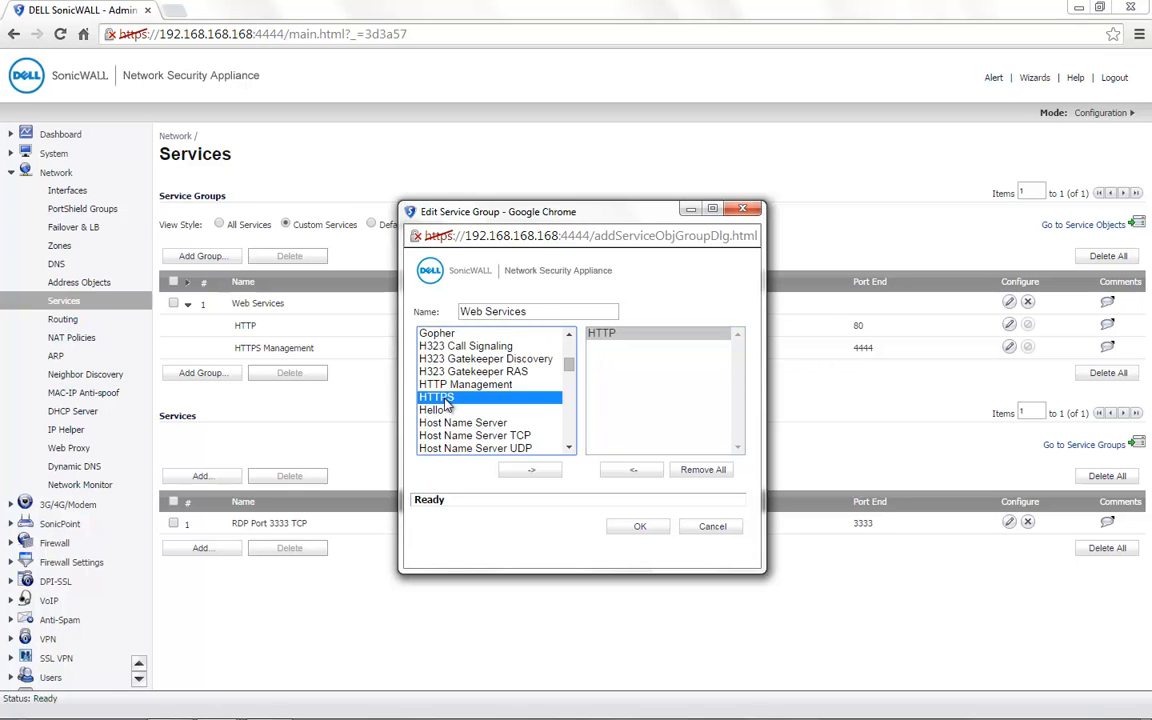
click(530, 469)
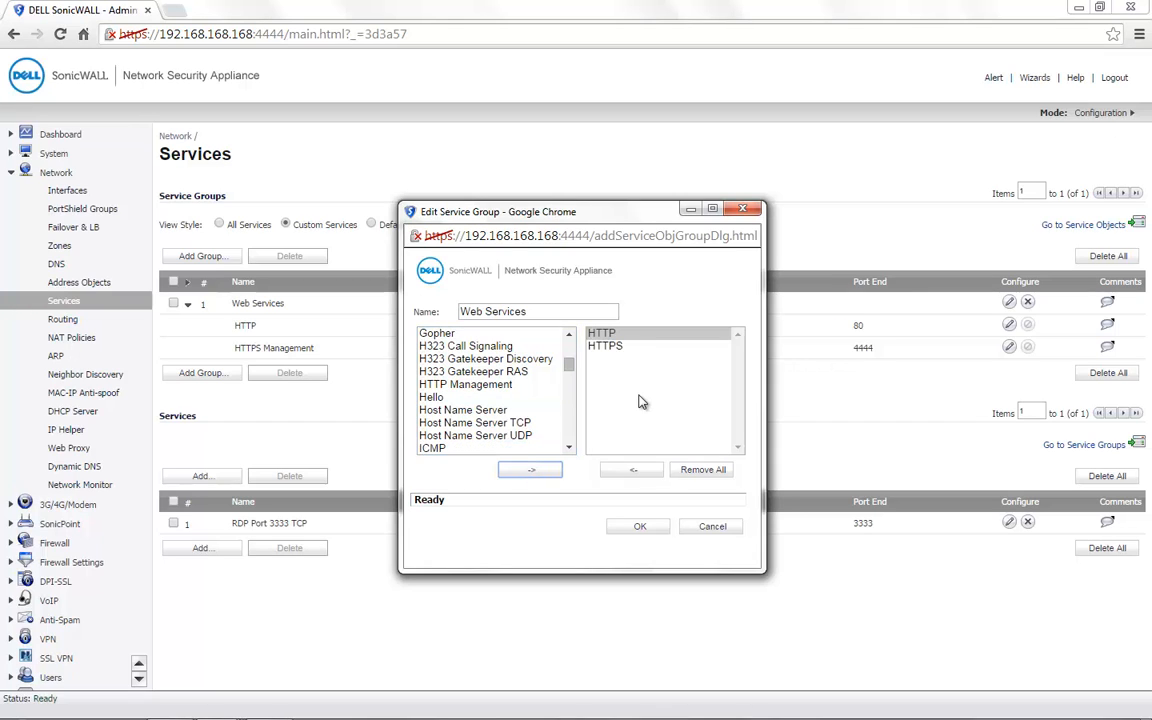
click(641, 527)
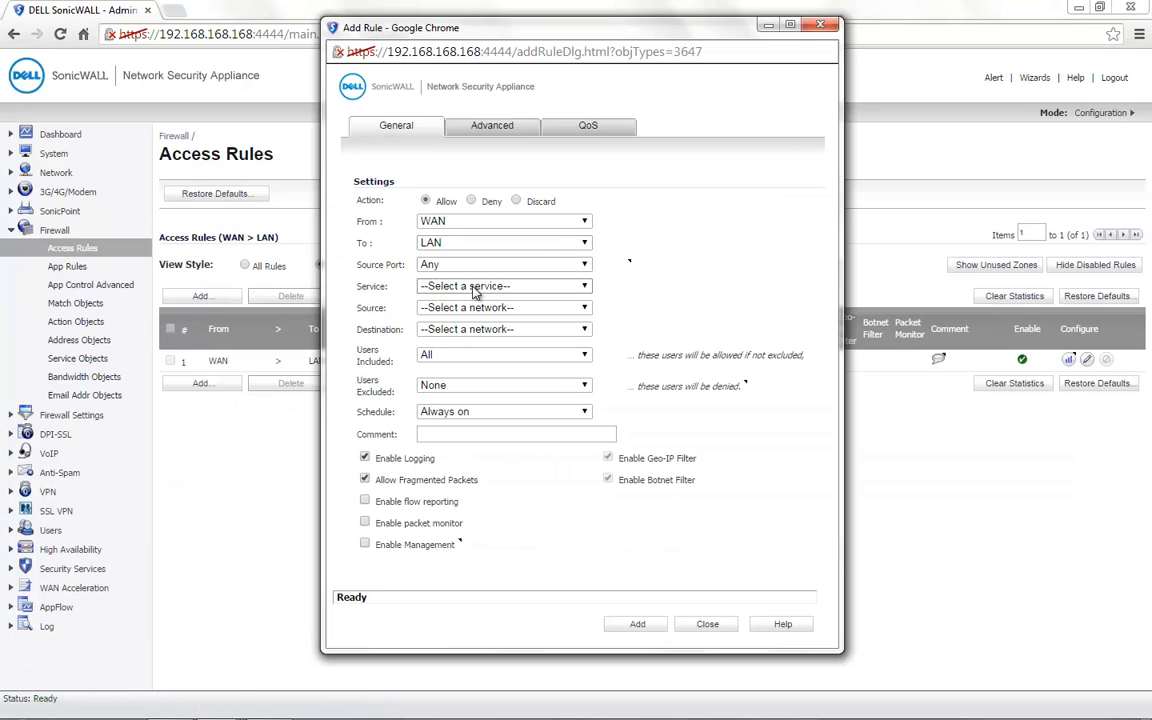
Step: Add the rule with service Web Services, source Any, destination Terminal Server, and check the confirmation
click(475, 292)
key(w)
key(Return)
click(470, 309)
key(a)
key(Return)
click(475, 329)
click(478, 574)
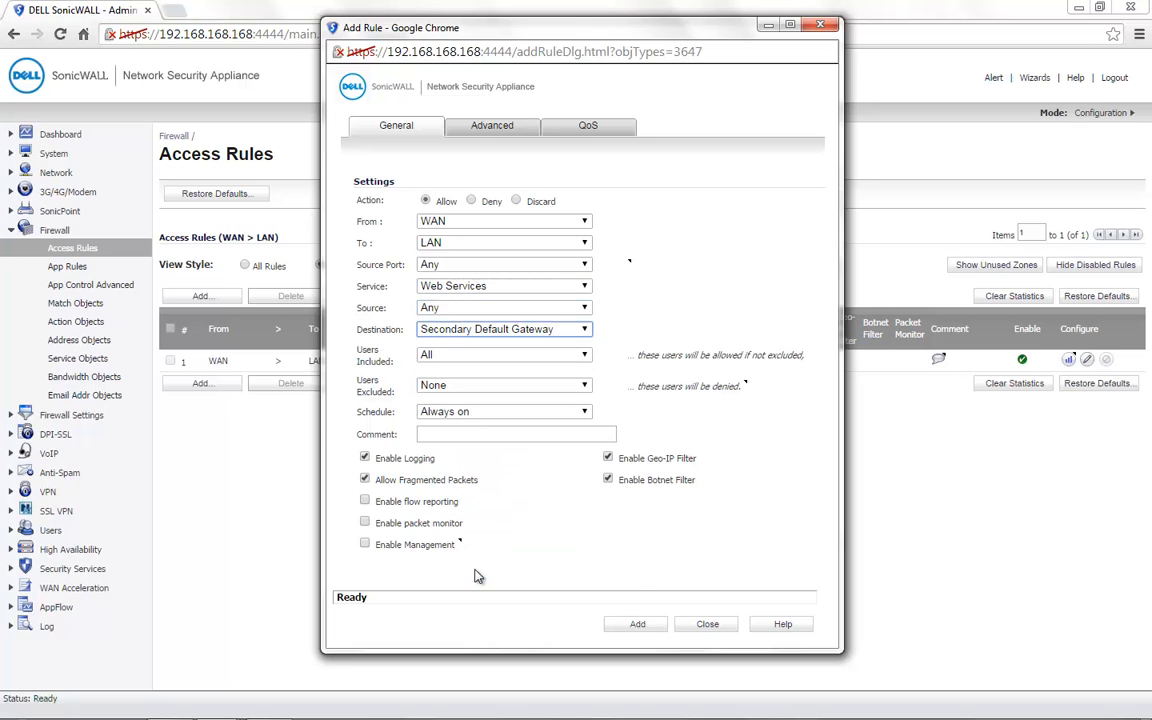
key(t)
click(637, 623)
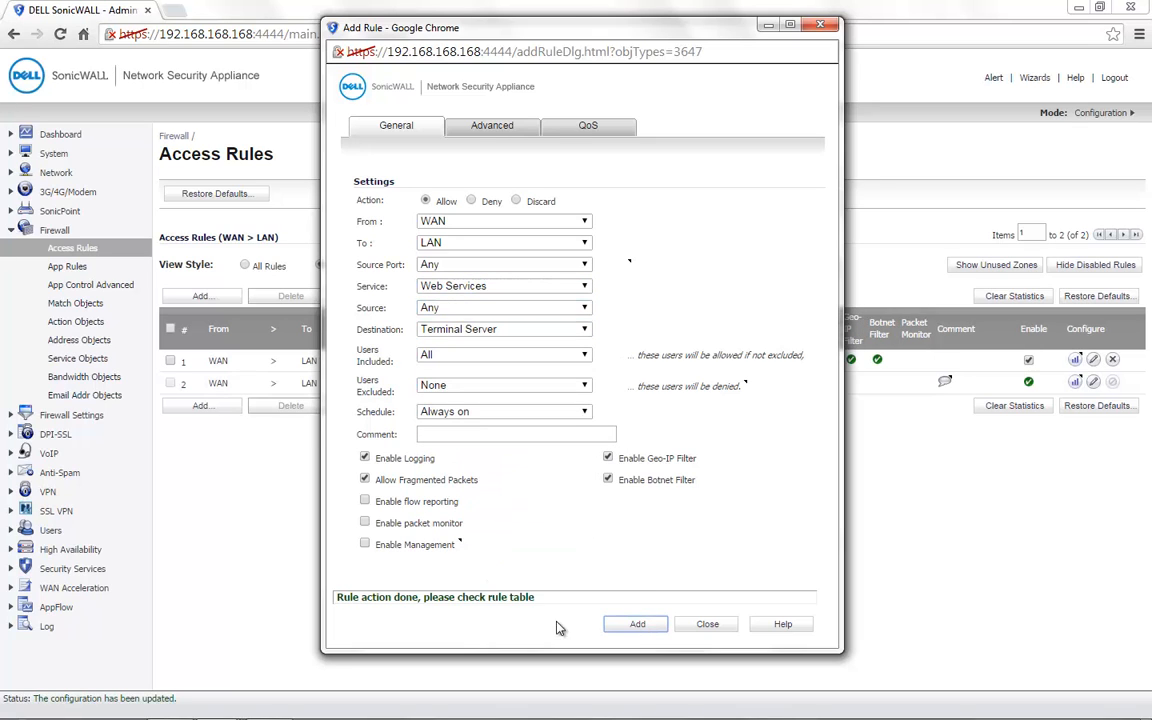
drag(541, 604, 335, 598)
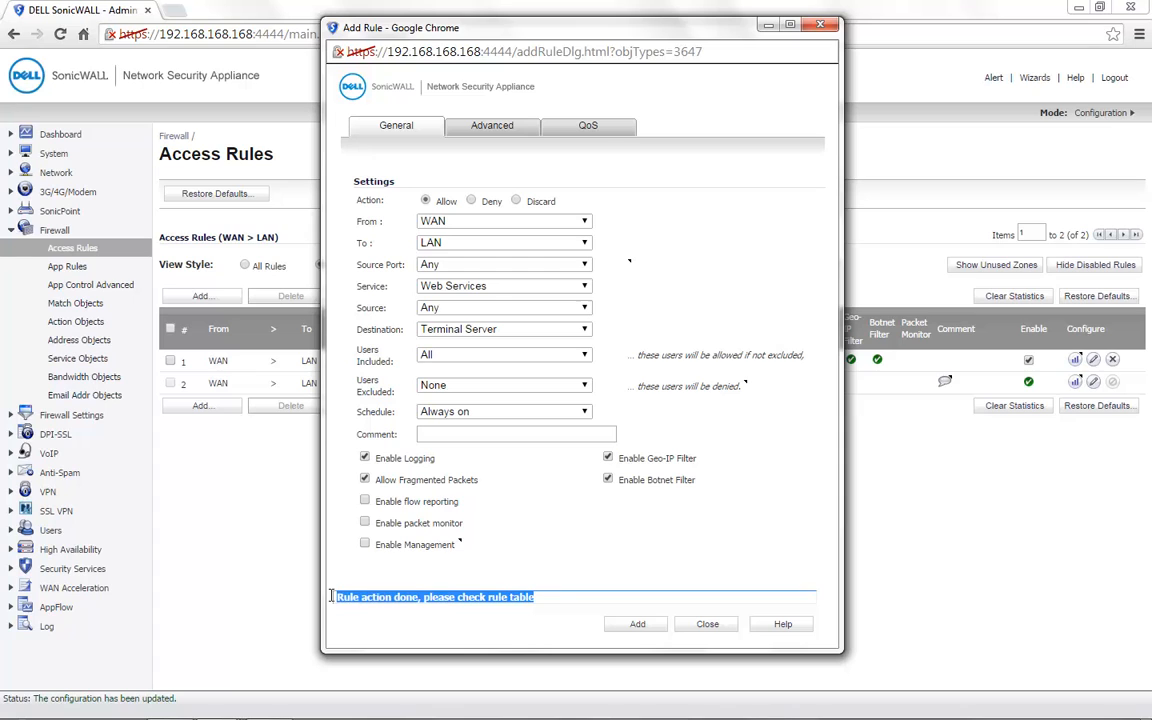
click(498, 575)
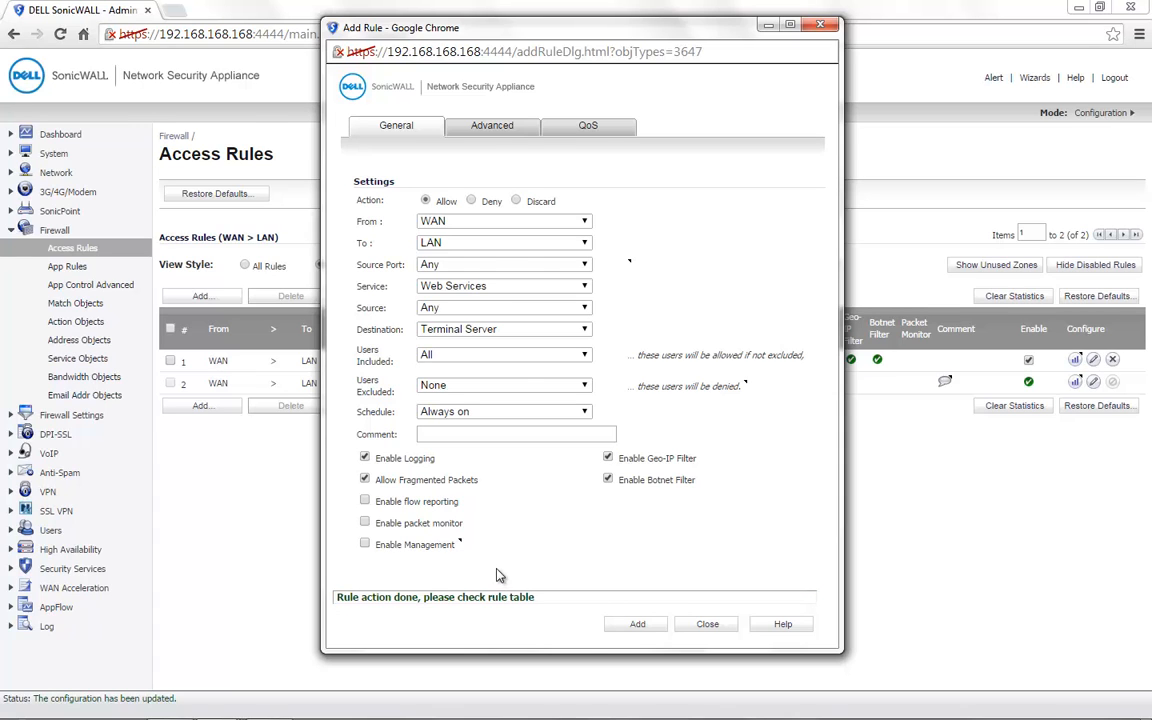